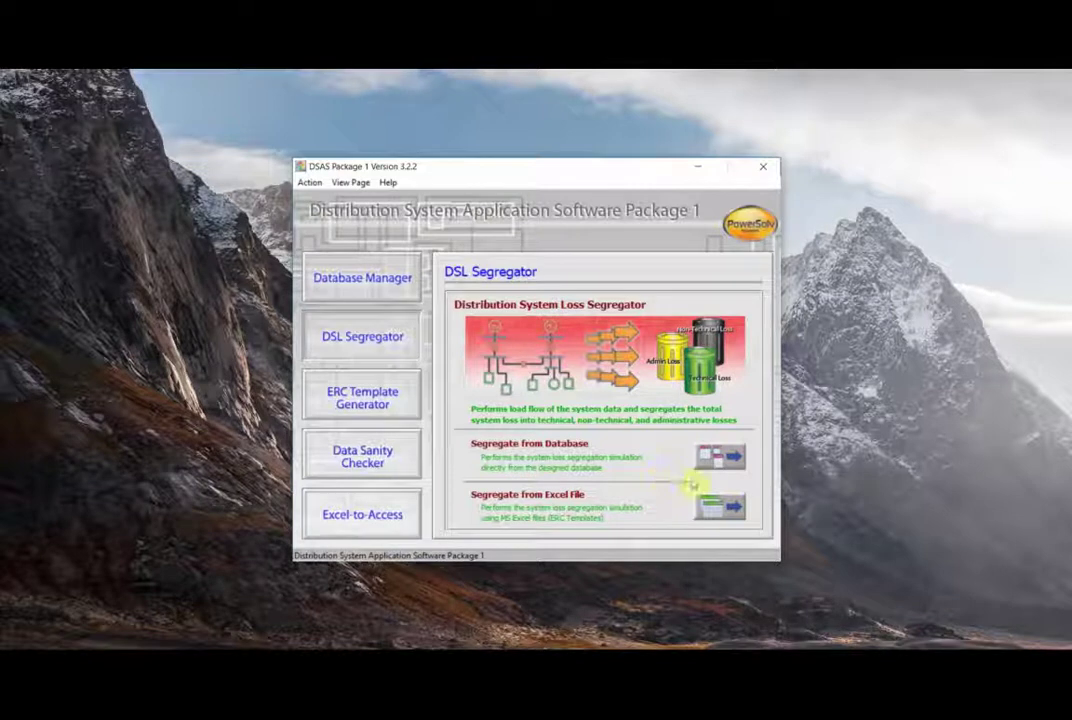
Step: Open the loss segregator for Excel files and review its power mismatch, base KVA and maximum iteration settings
click(733, 517)
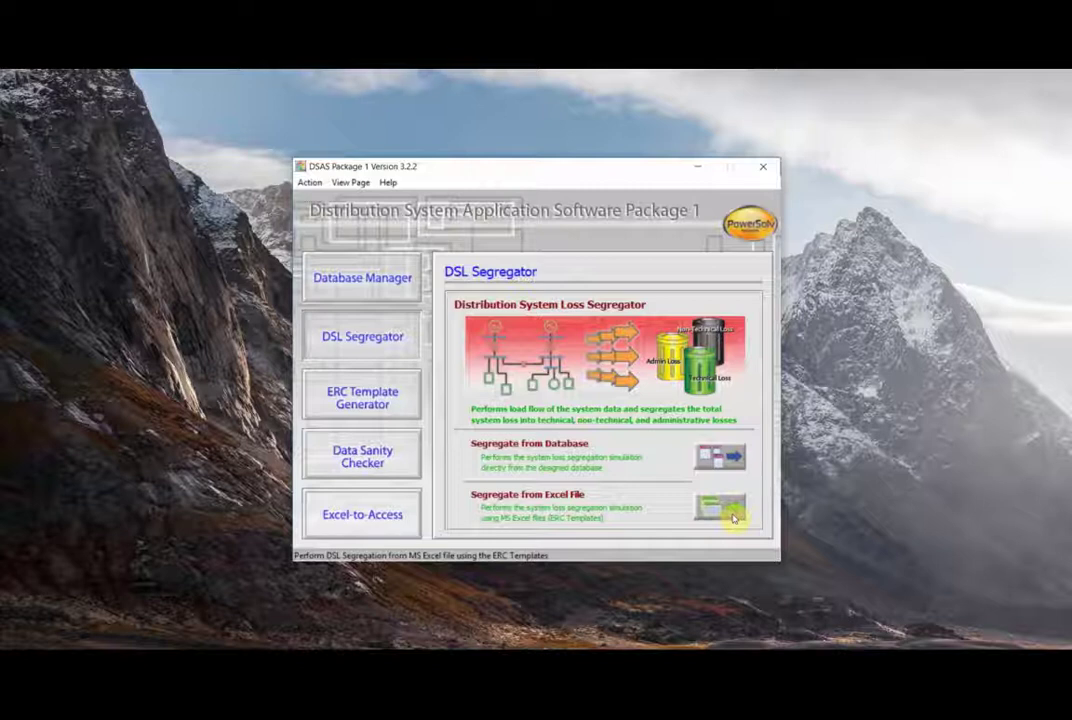
click(731, 515)
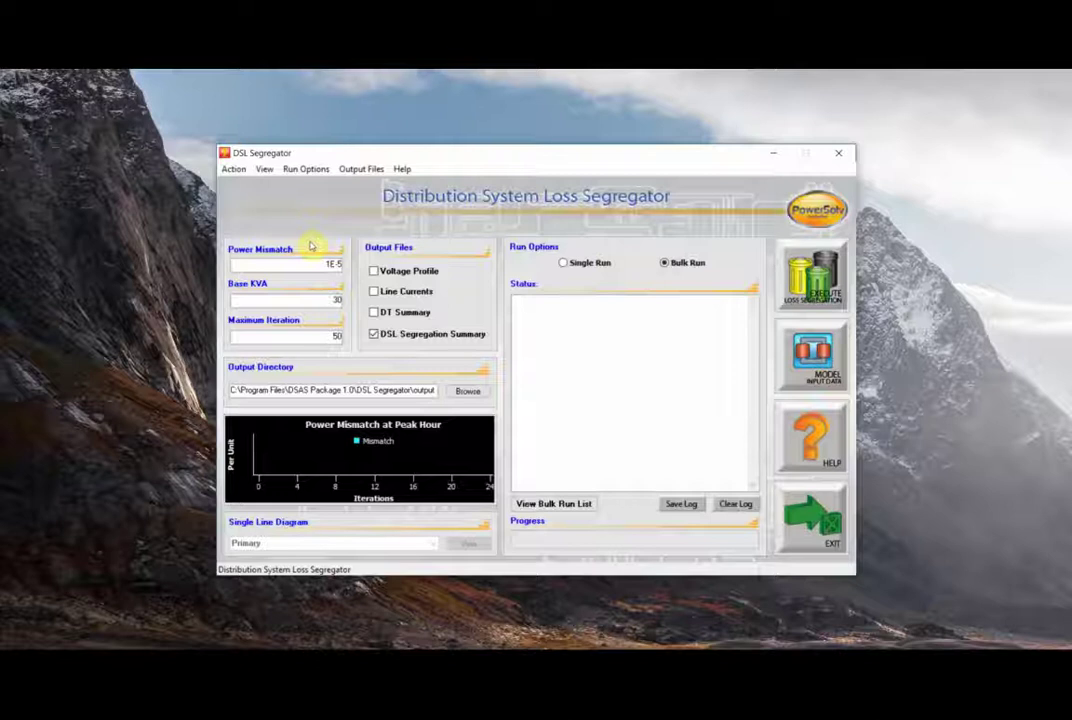
drag(302, 264, 348, 264)
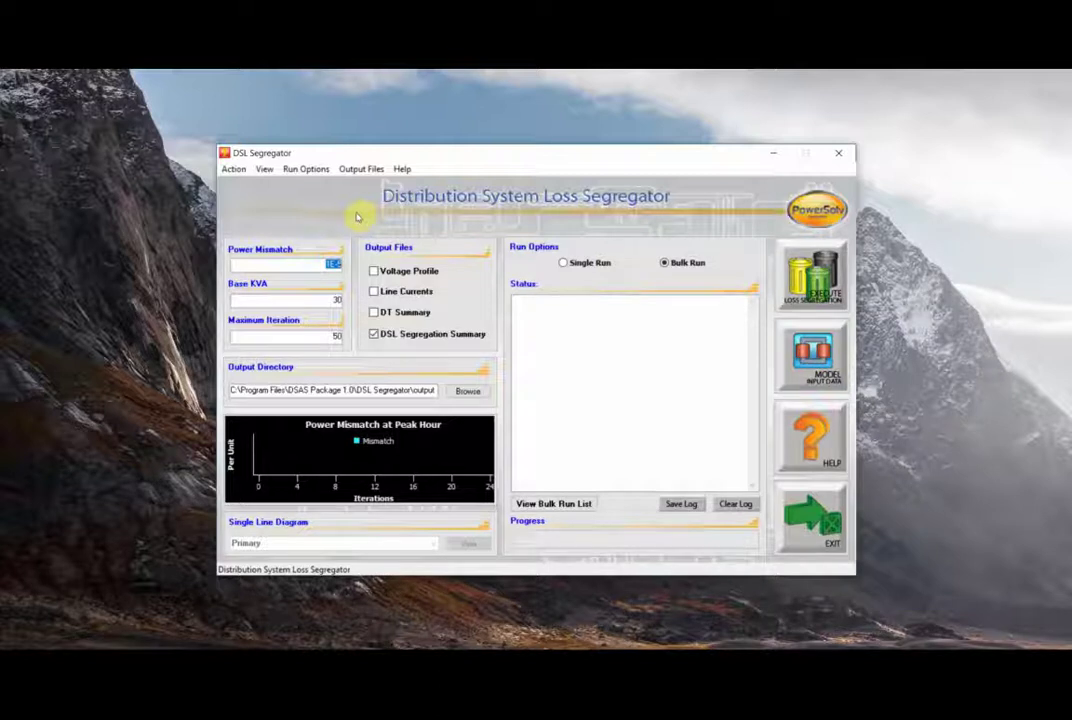
click(338, 300)
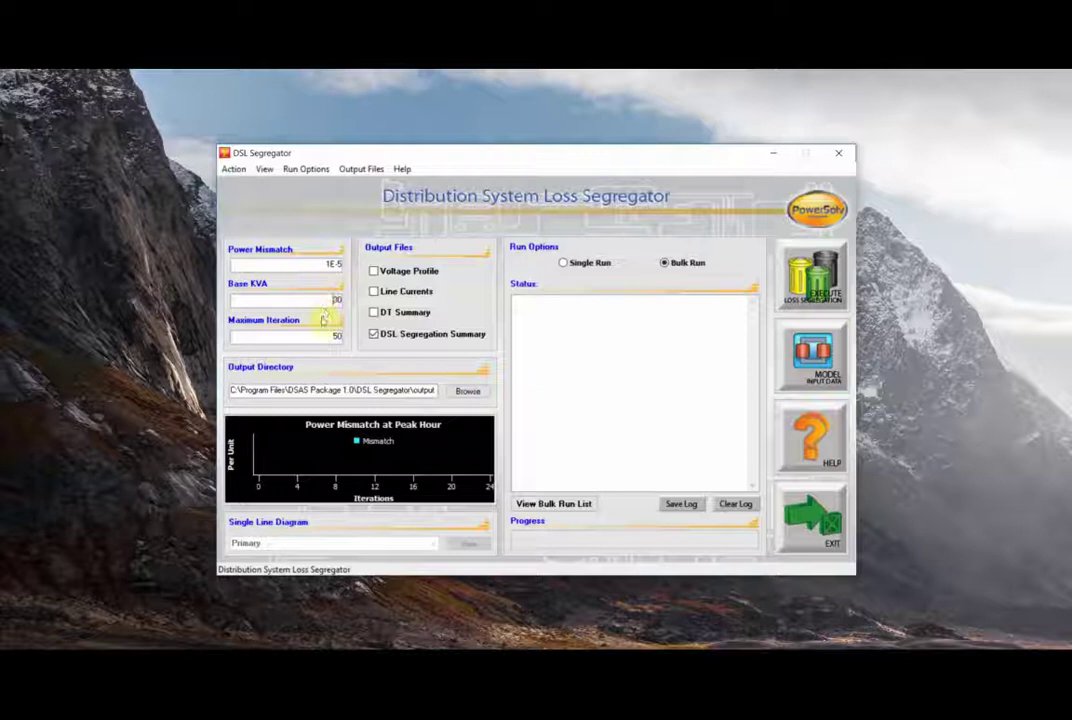
click(323, 336)
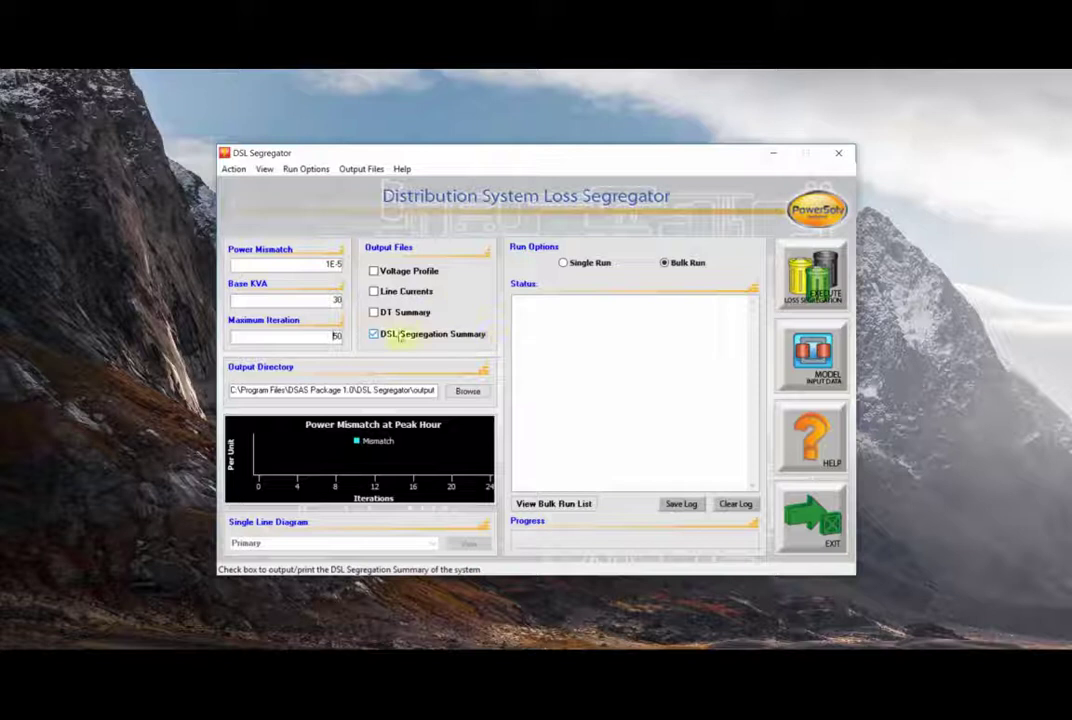
Step: Include the Voltage Profile, Line Currents and DT Summary in the output files, keeping DSL Segregation Summary enabled
click(375, 335)
click(375, 335)
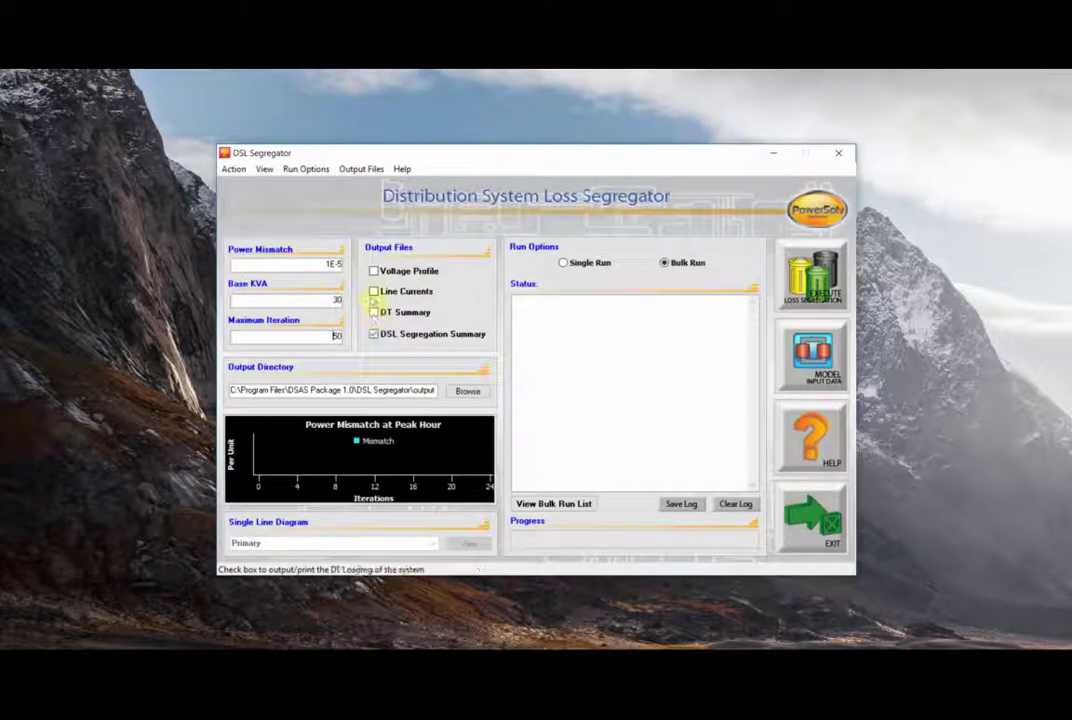
click(375, 272)
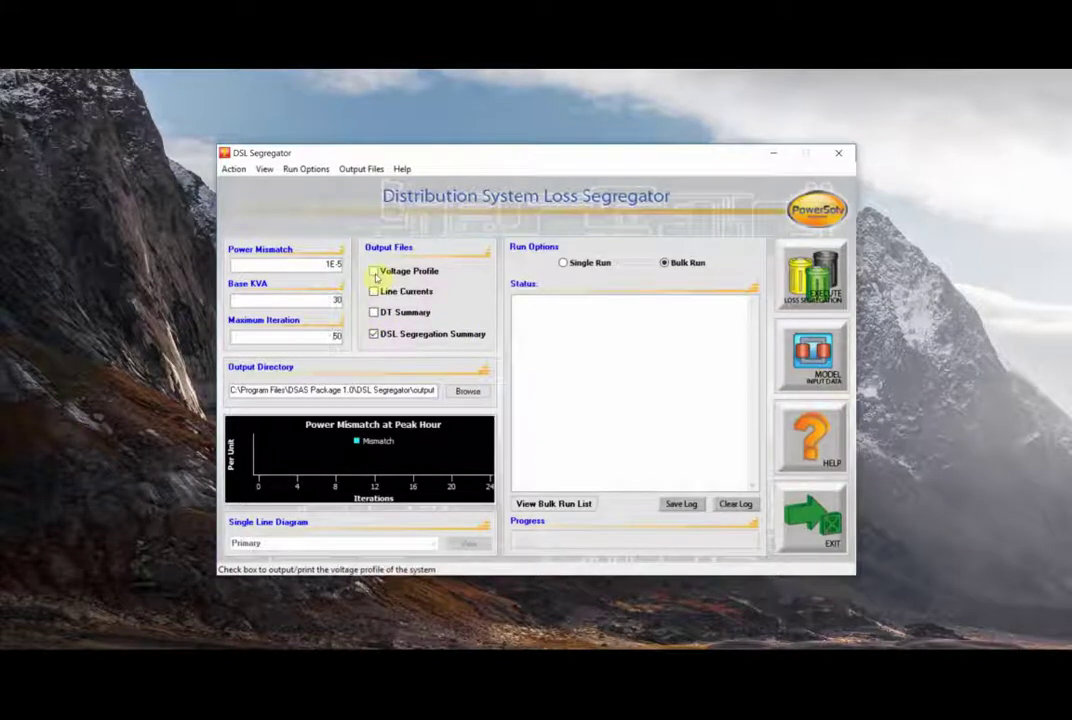
click(375, 291)
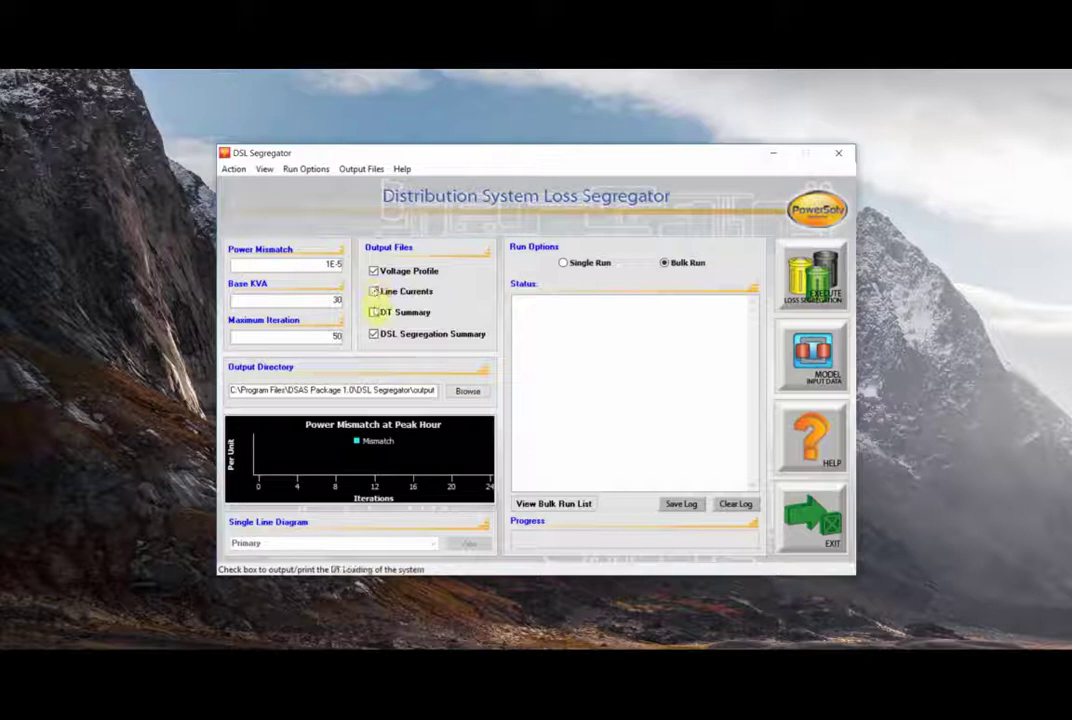
click(375, 312)
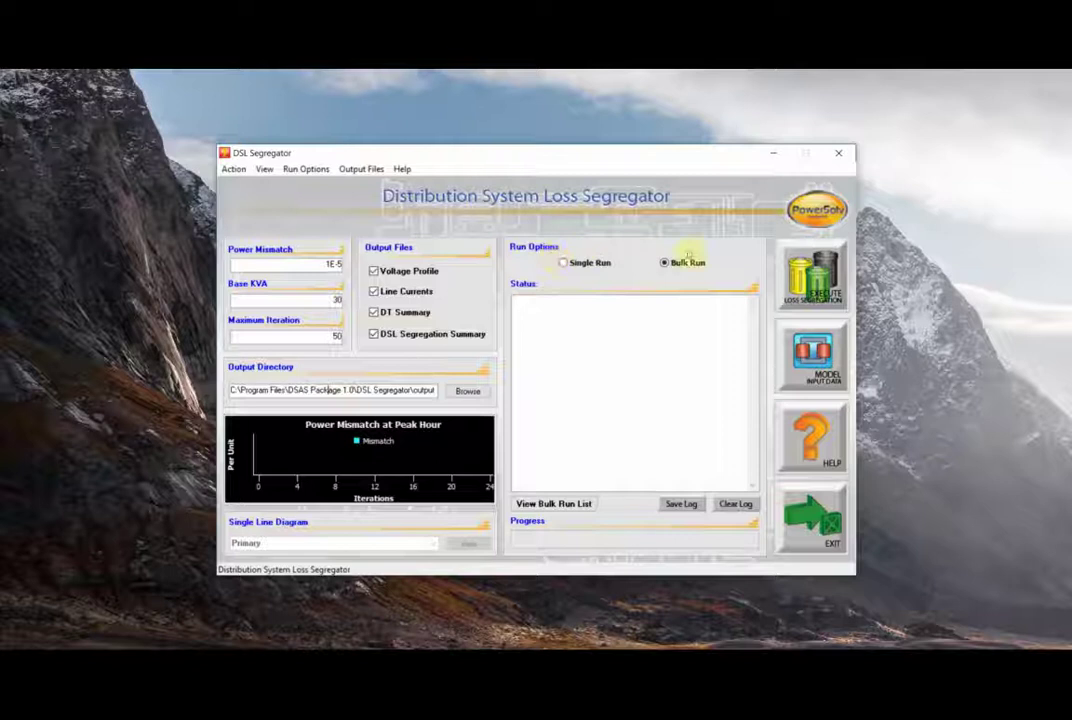
Step: Switch the run option to Single Run and back to Bulk Run
click(590, 264)
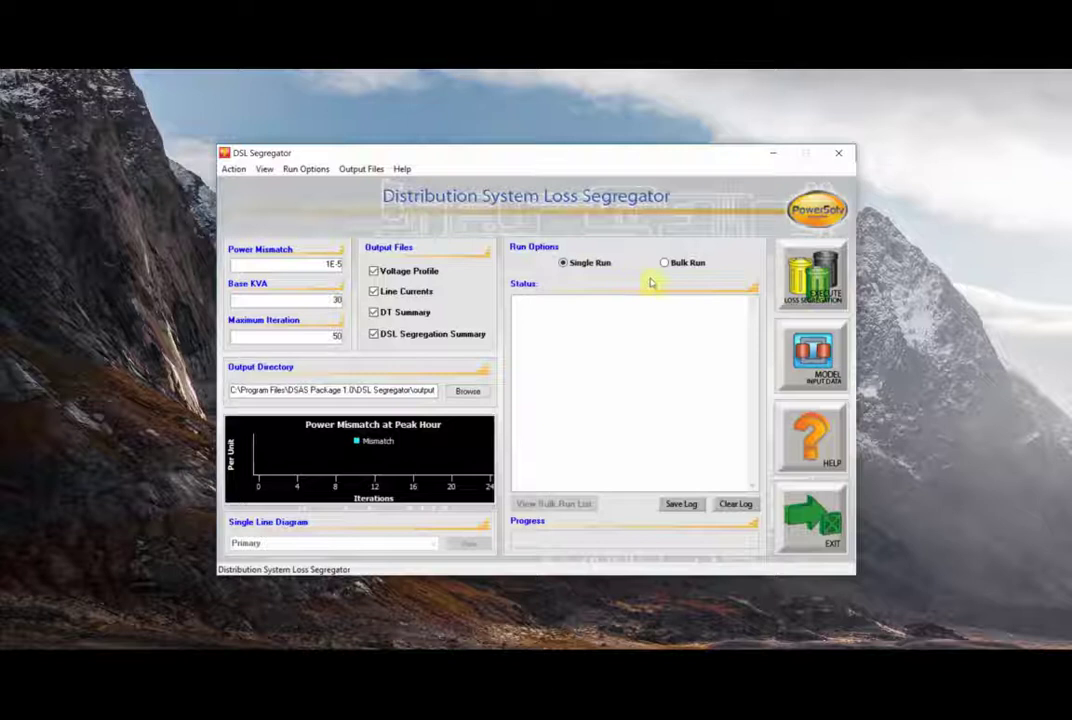
click(686, 265)
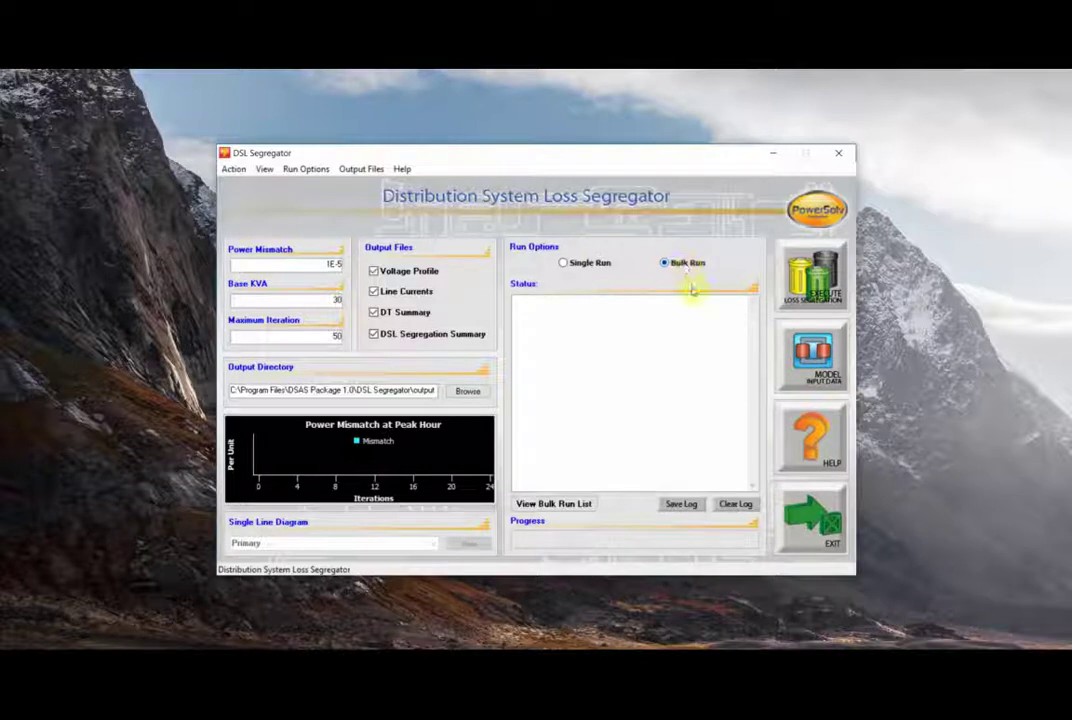
click(533, 313)
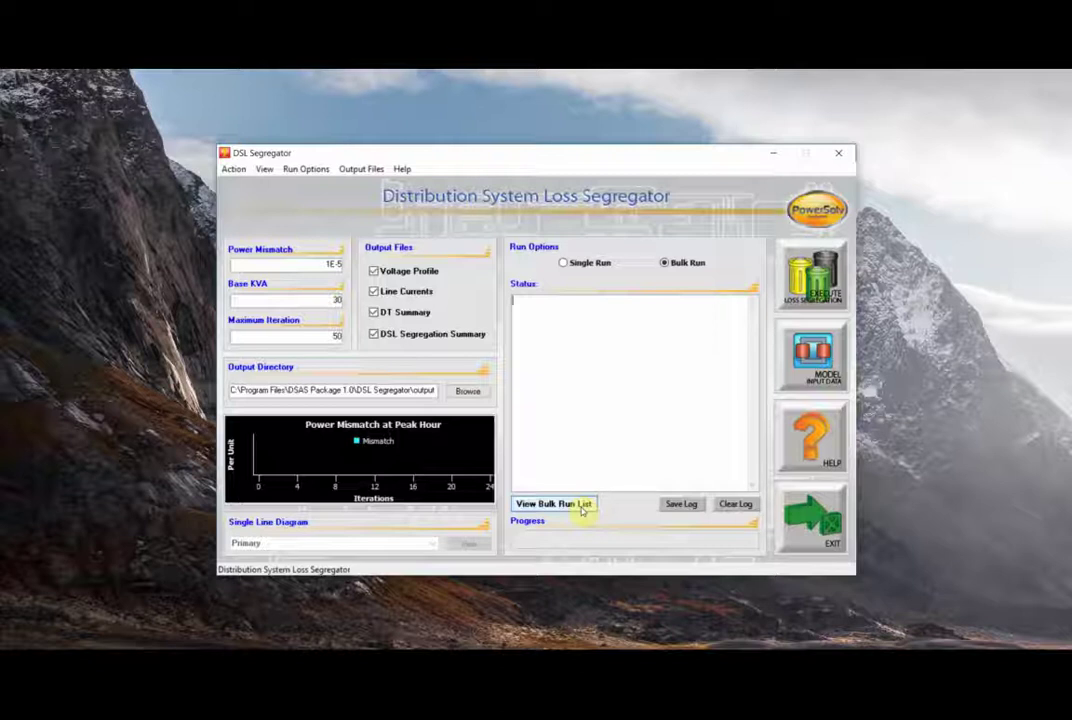
click(697, 506)
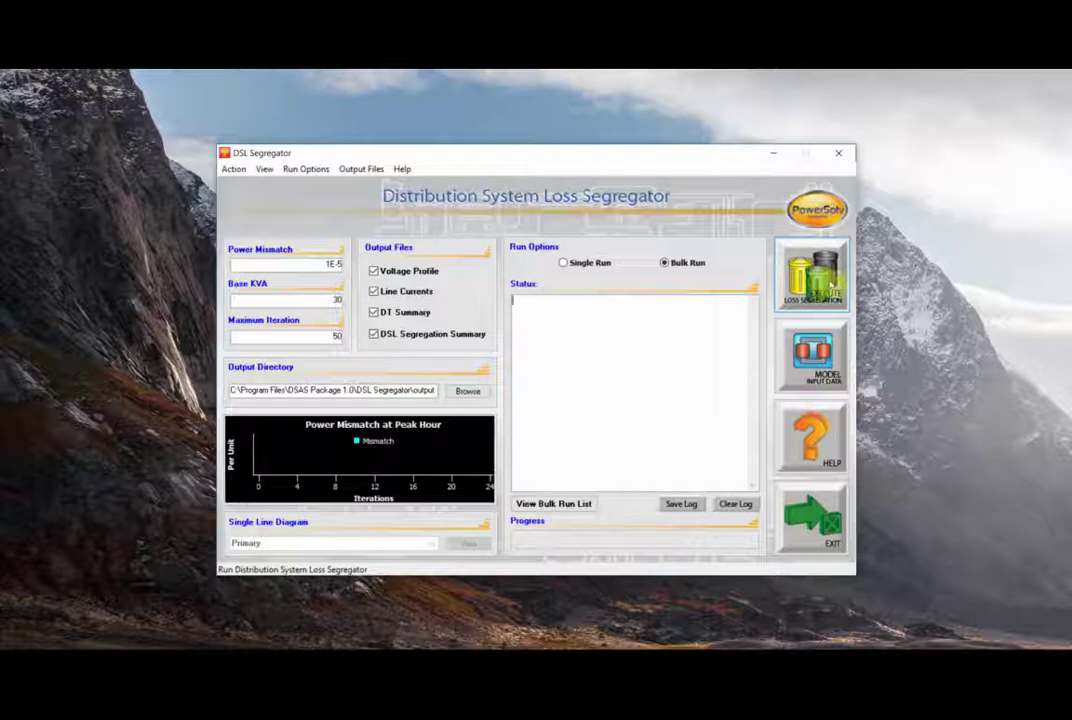
click(843, 287)
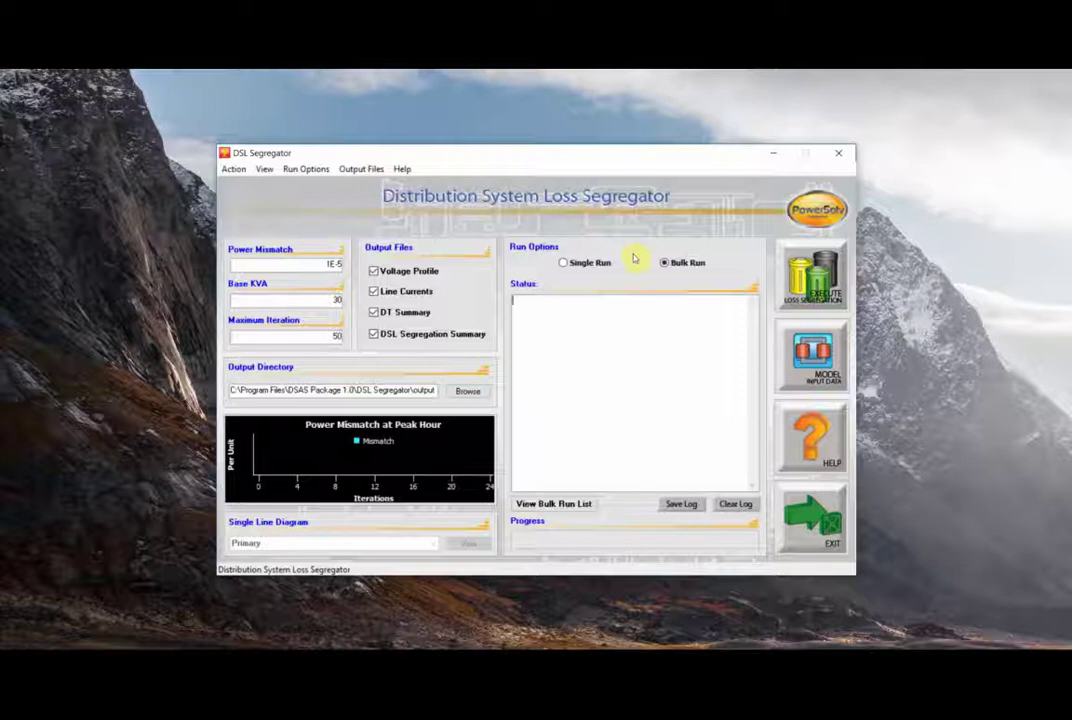
Step: Execute the loss segregation as a Single Run and go through the input file, feeder, line voltage and billing fields
click(588, 265)
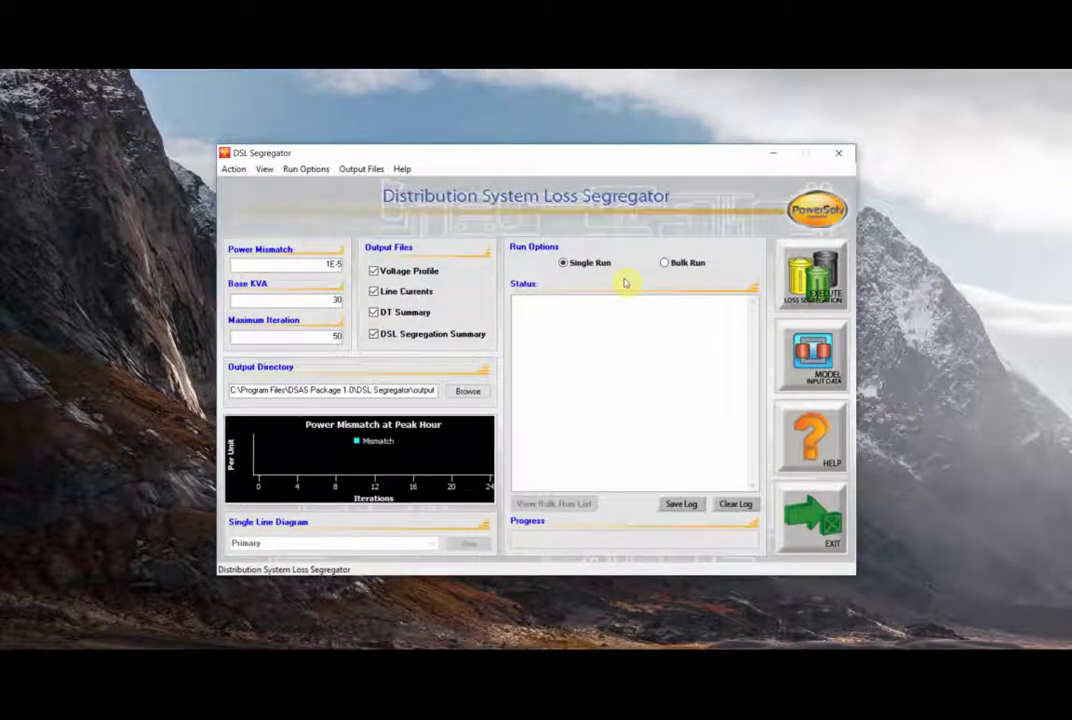
click(843, 285)
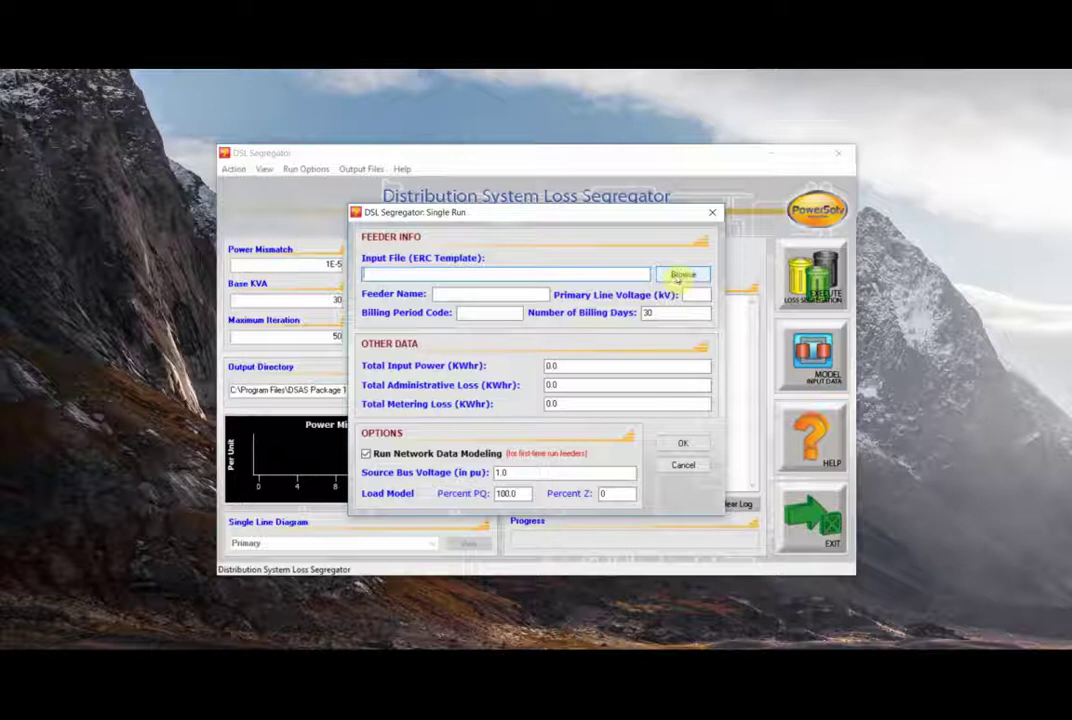
click(511, 293)
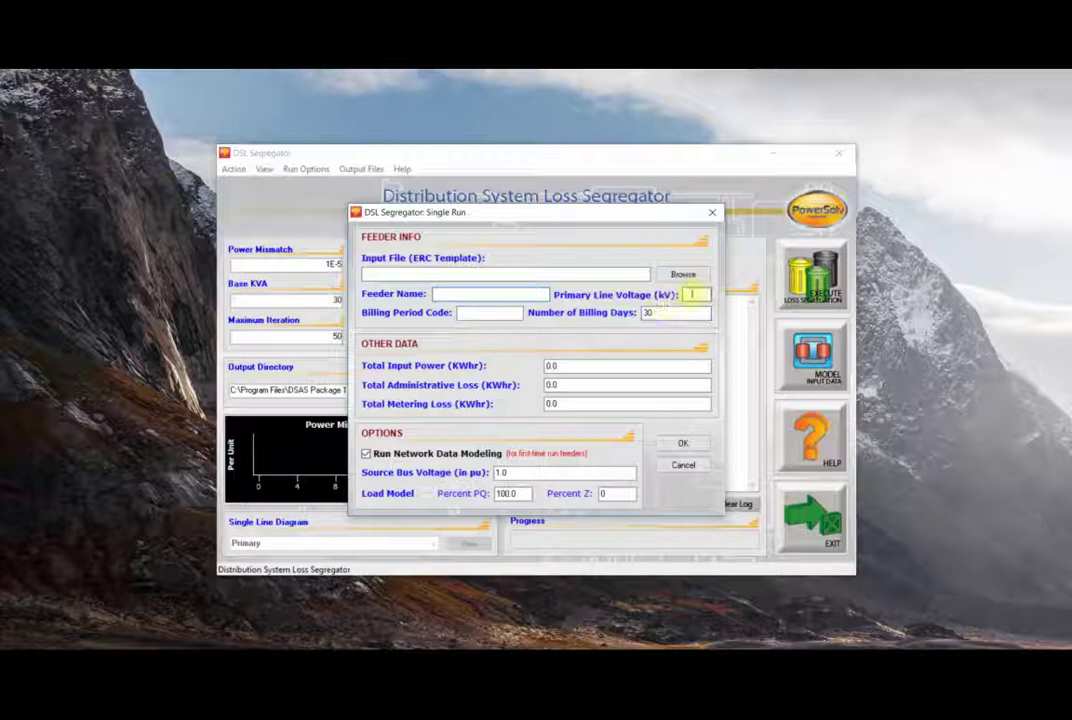
click(690, 294)
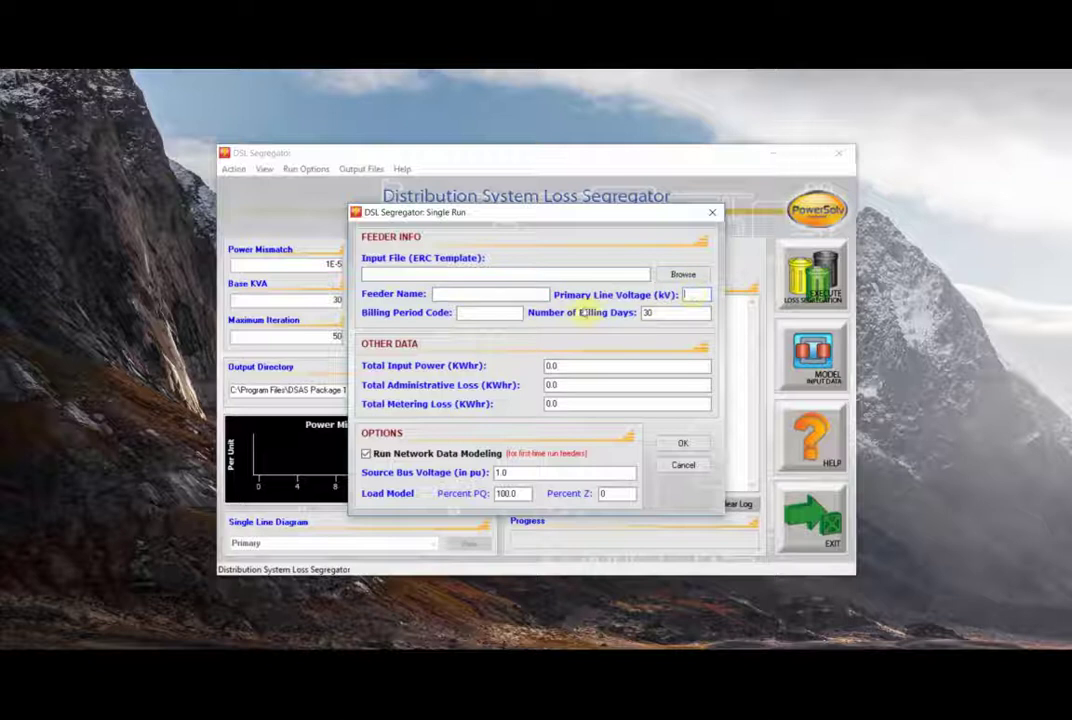
click(498, 314)
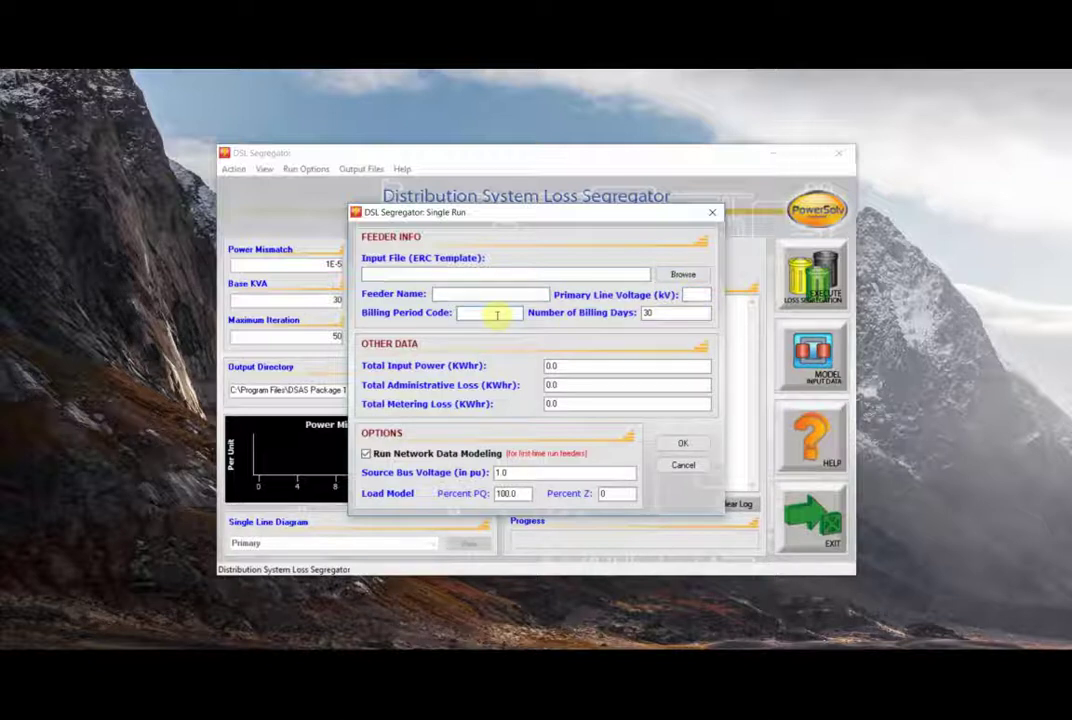
click(664, 313)
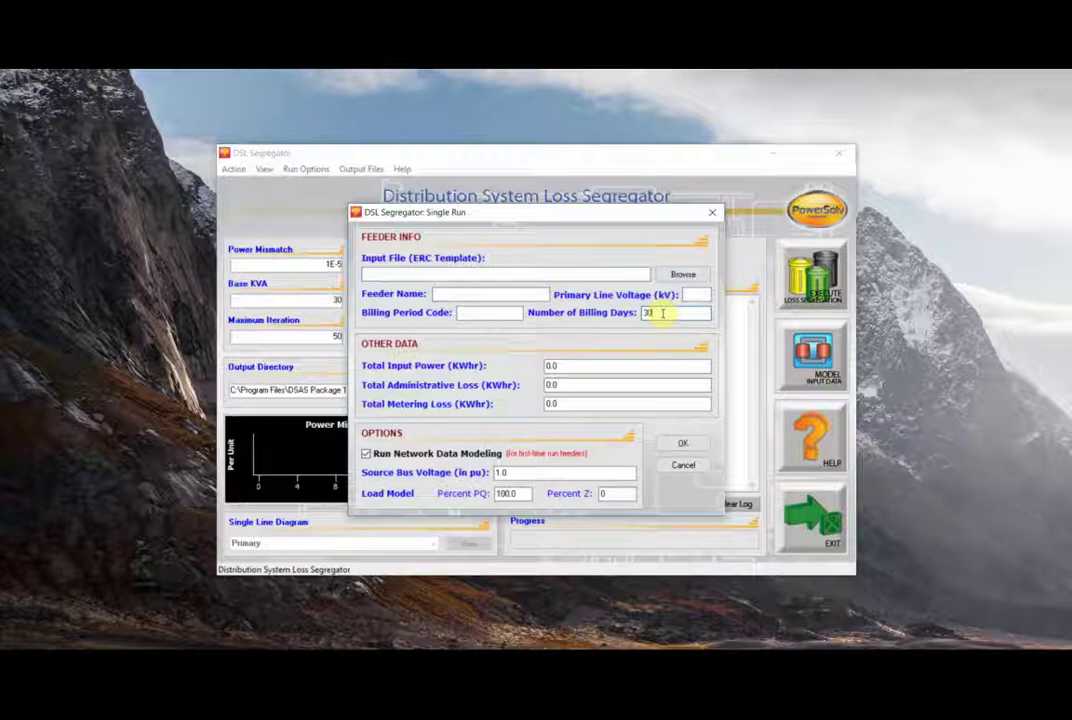
click(565, 313)
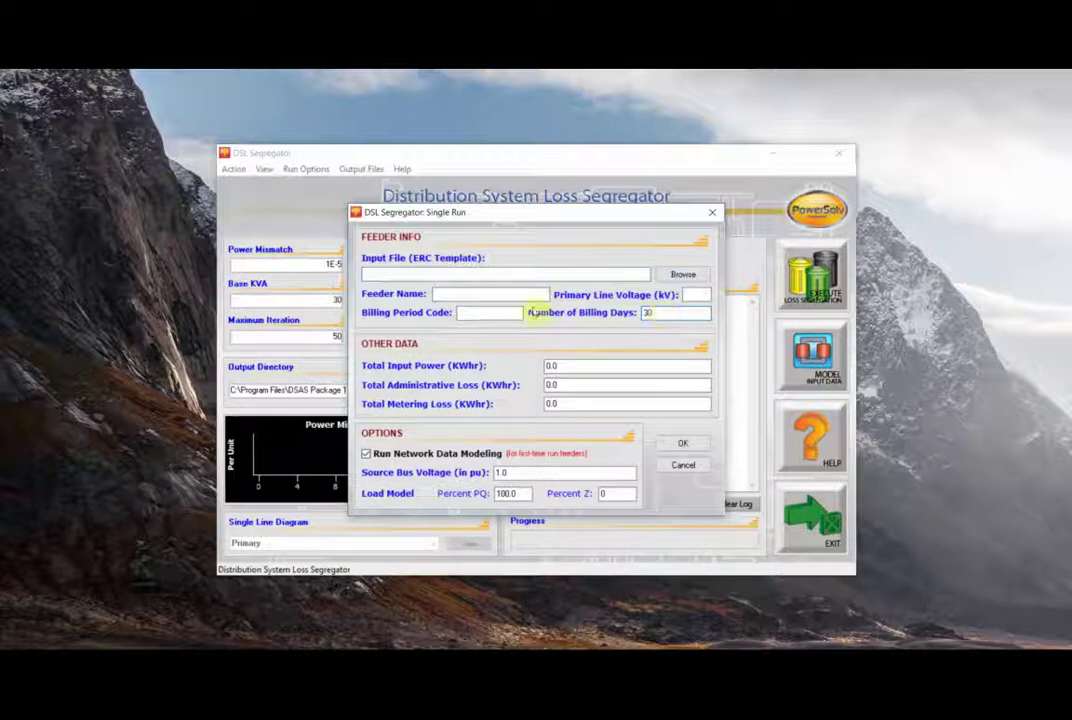
click(585, 274)
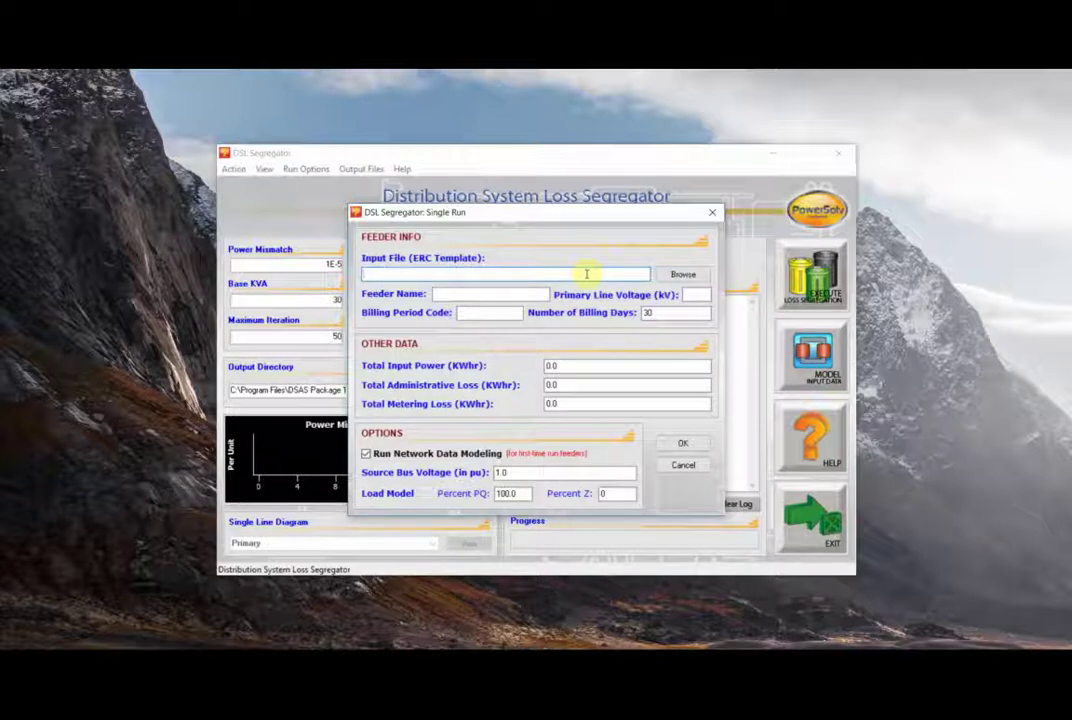
Step: Load test_data.xls from the DSL Segregator models\data folder as the ERC template input file
click(680, 274)
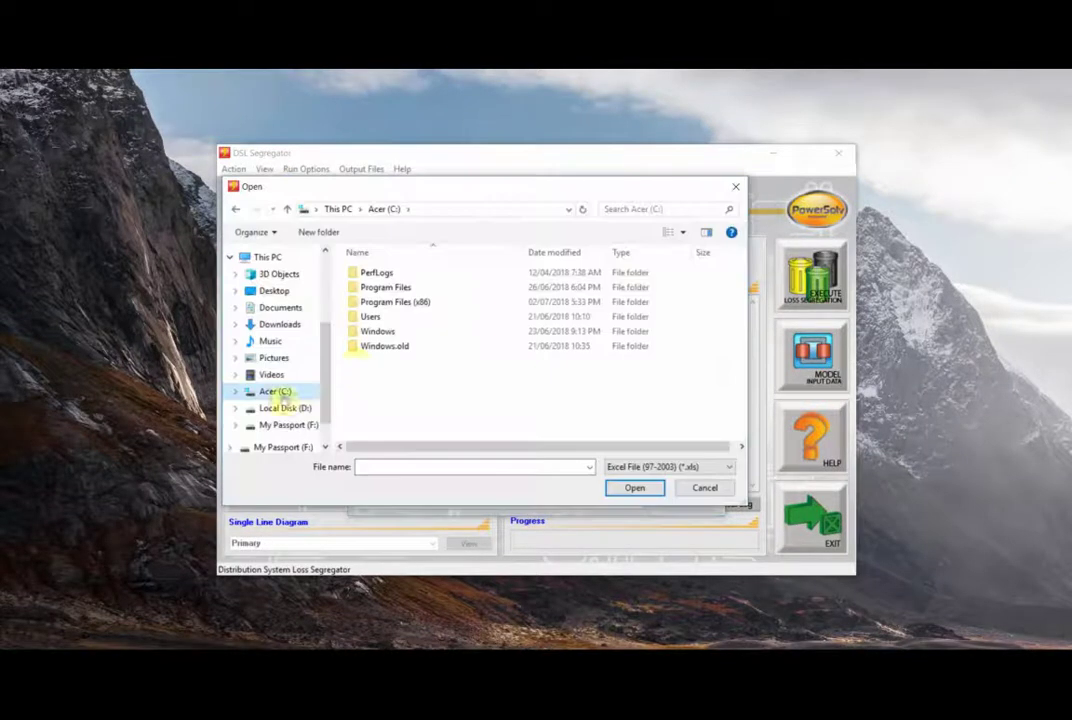
double_click(398, 288)
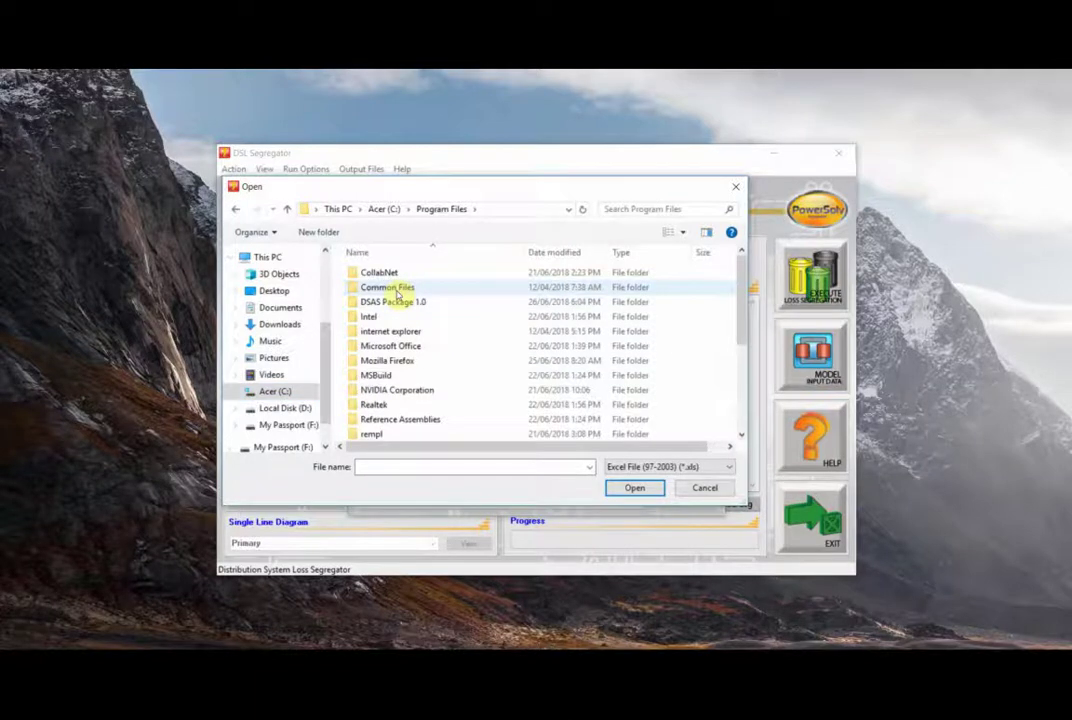
double_click(398, 301)
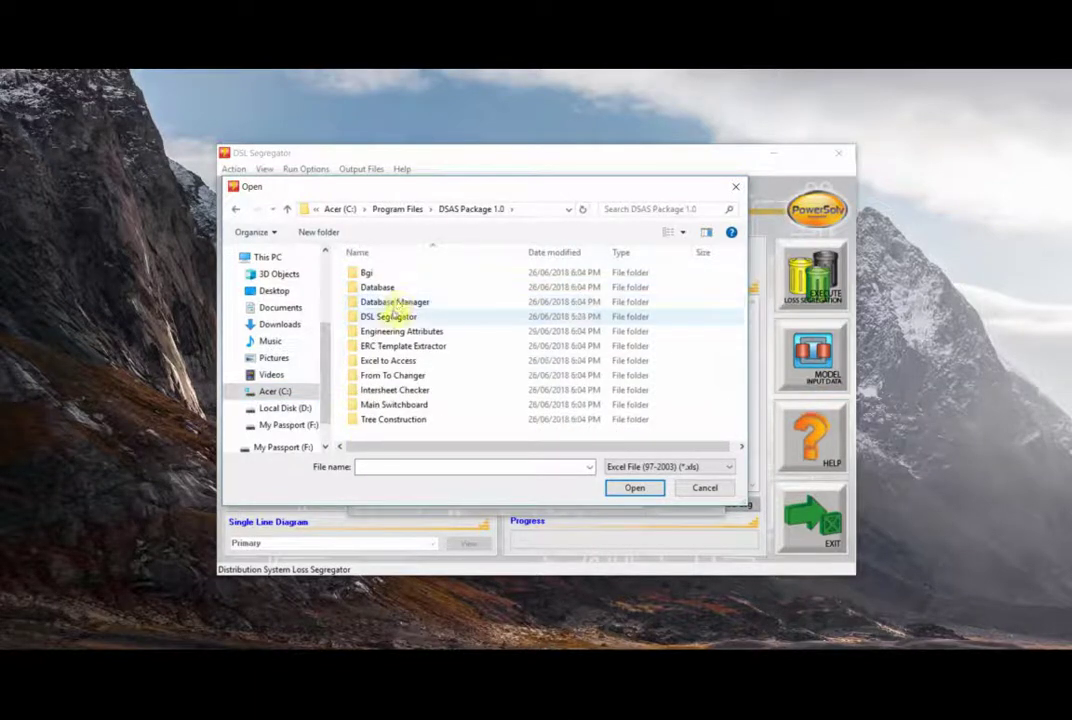
double_click(393, 316)
double_click(391, 317)
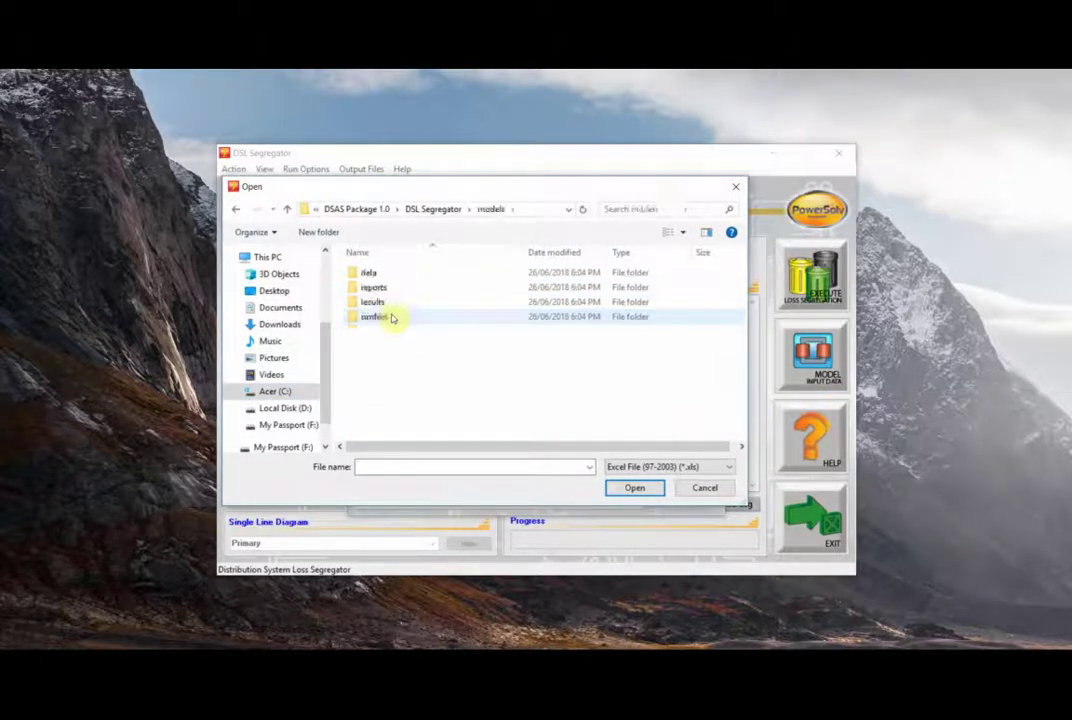
double_click(386, 276)
click(386, 274)
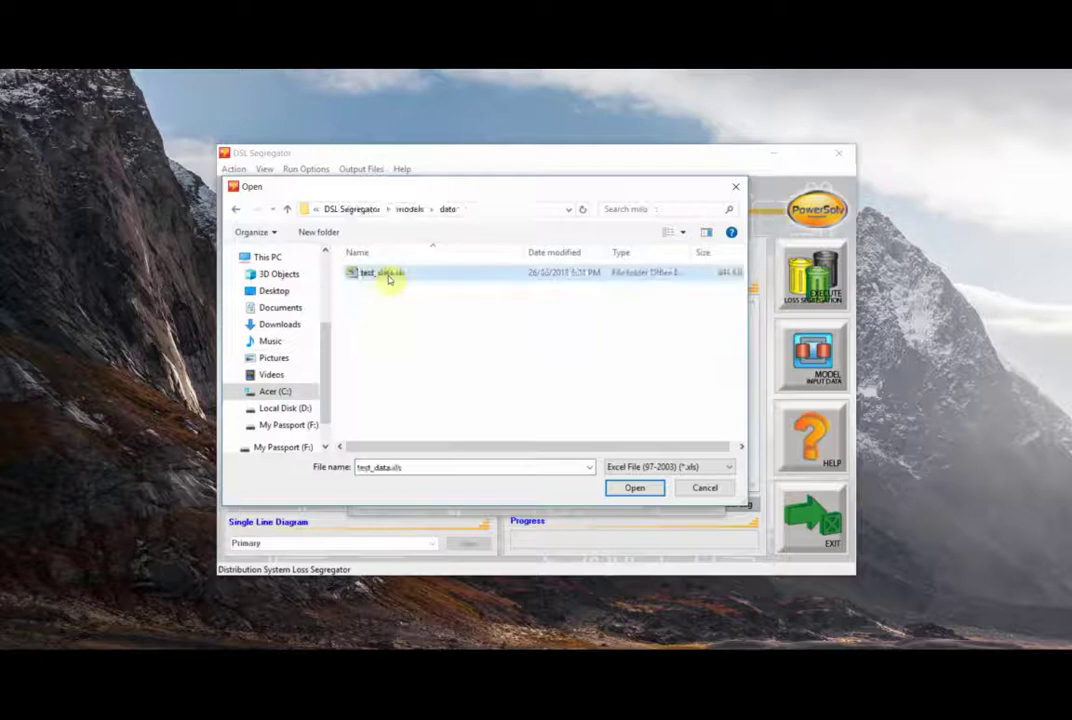
click(656, 493)
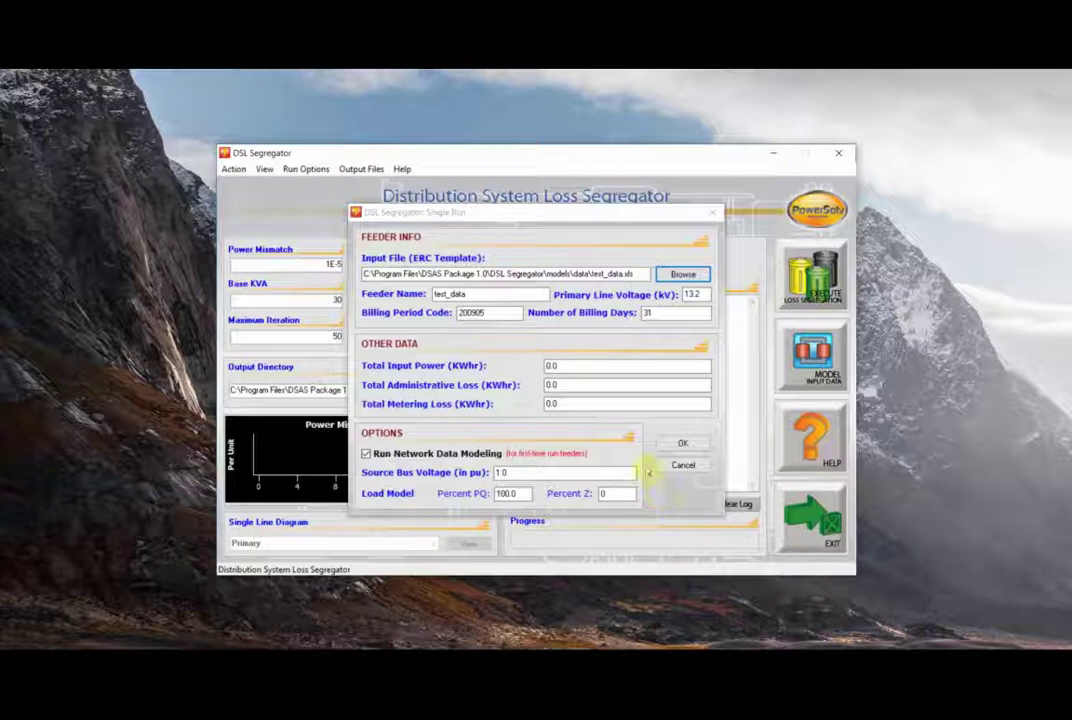
Step: Go through the feeder name, primary line voltage, billing period, billing days, administrative loss and metering loss fields
click(491, 293)
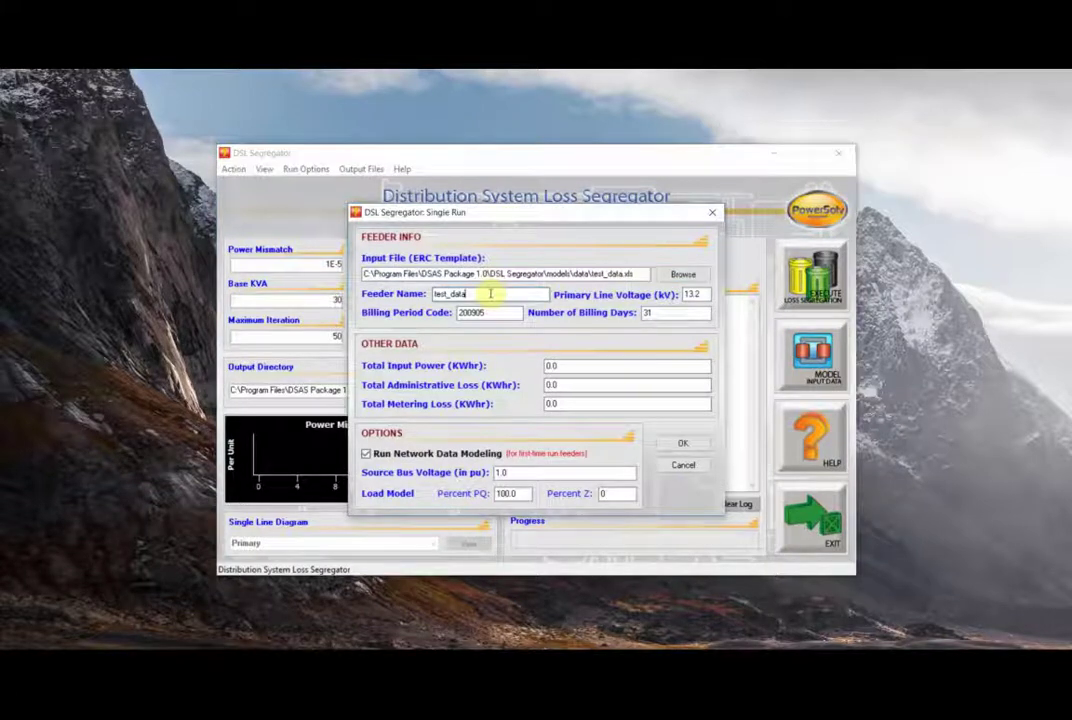
click(694, 294)
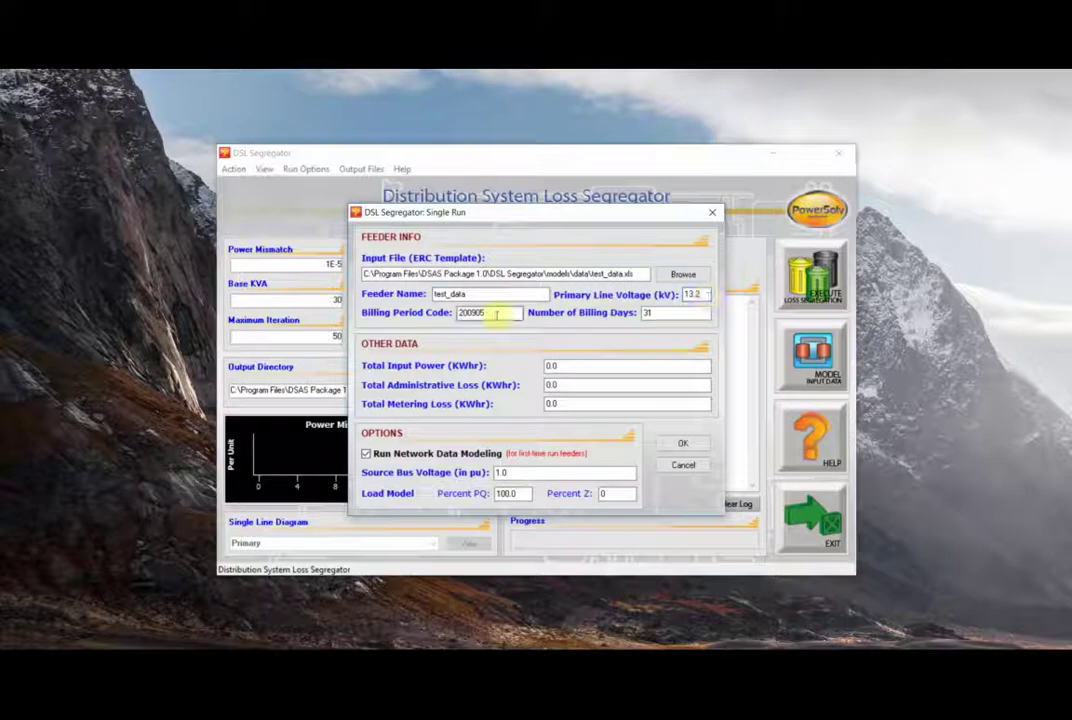
click(496, 314)
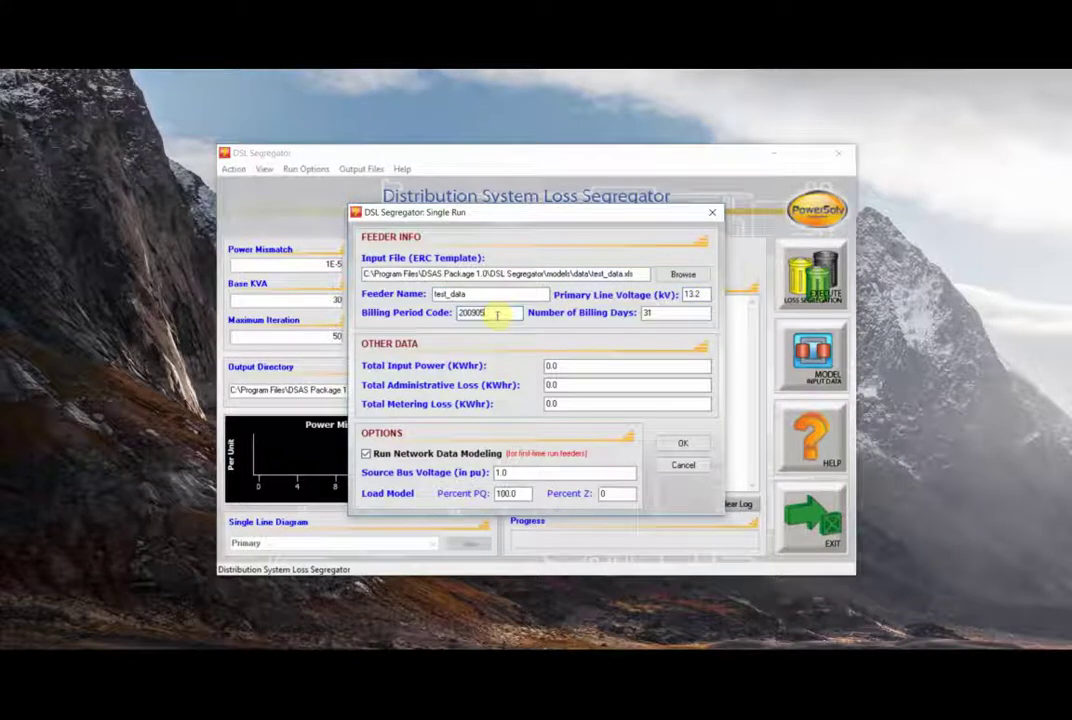
click(650, 313)
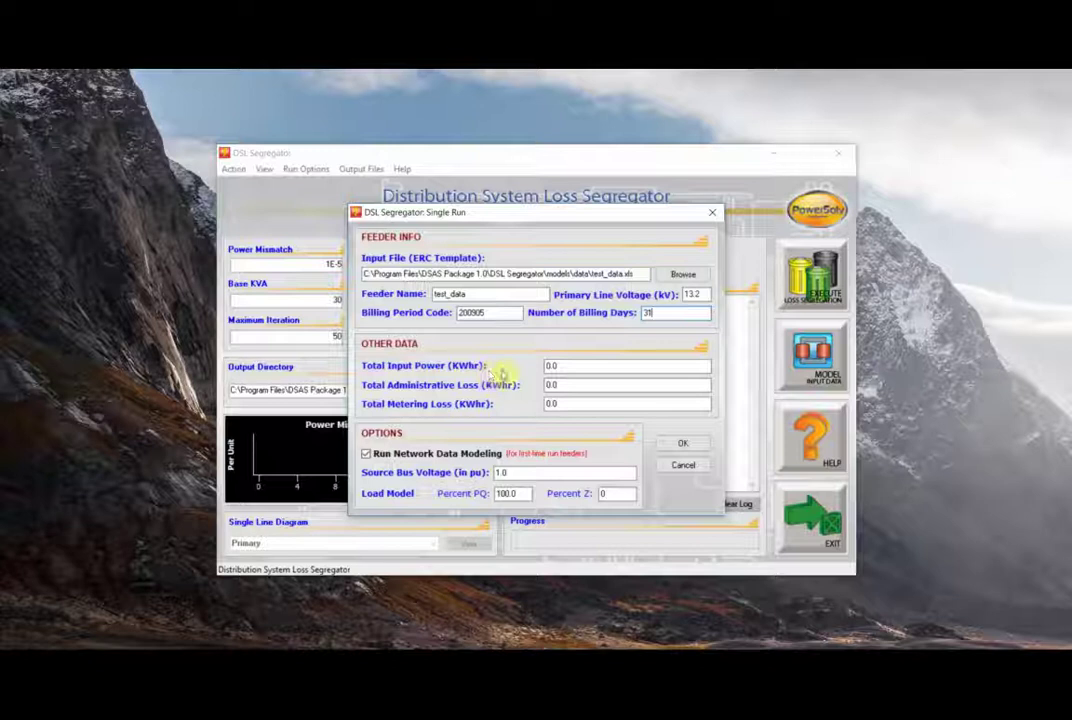
click(583, 383)
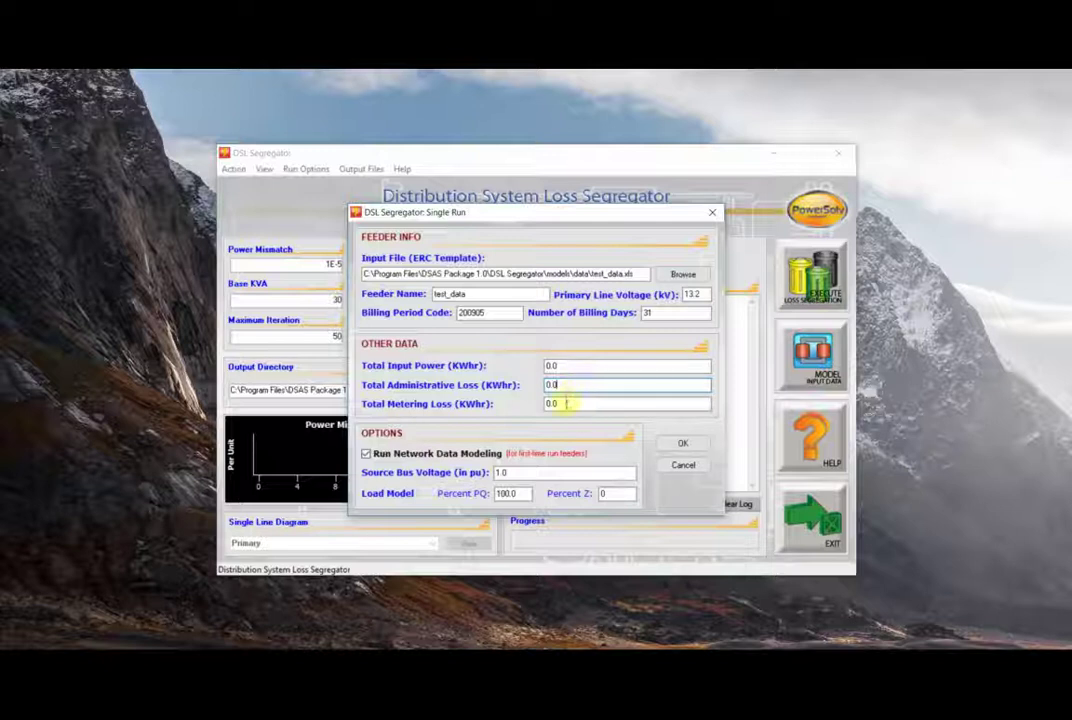
click(566, 403)
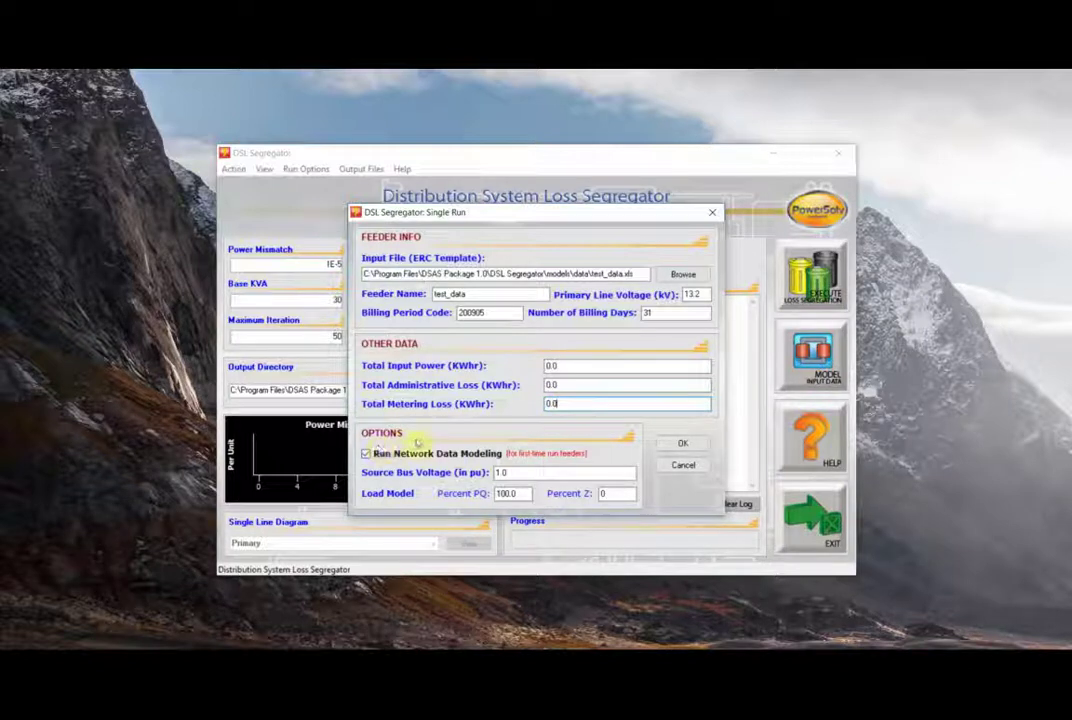
Step: Toggle Run Network Data Modeling off and back on, and go through the source bus voltage and load model percentage fields
click(368, 455)
click(367, 454)
click(557, 476)
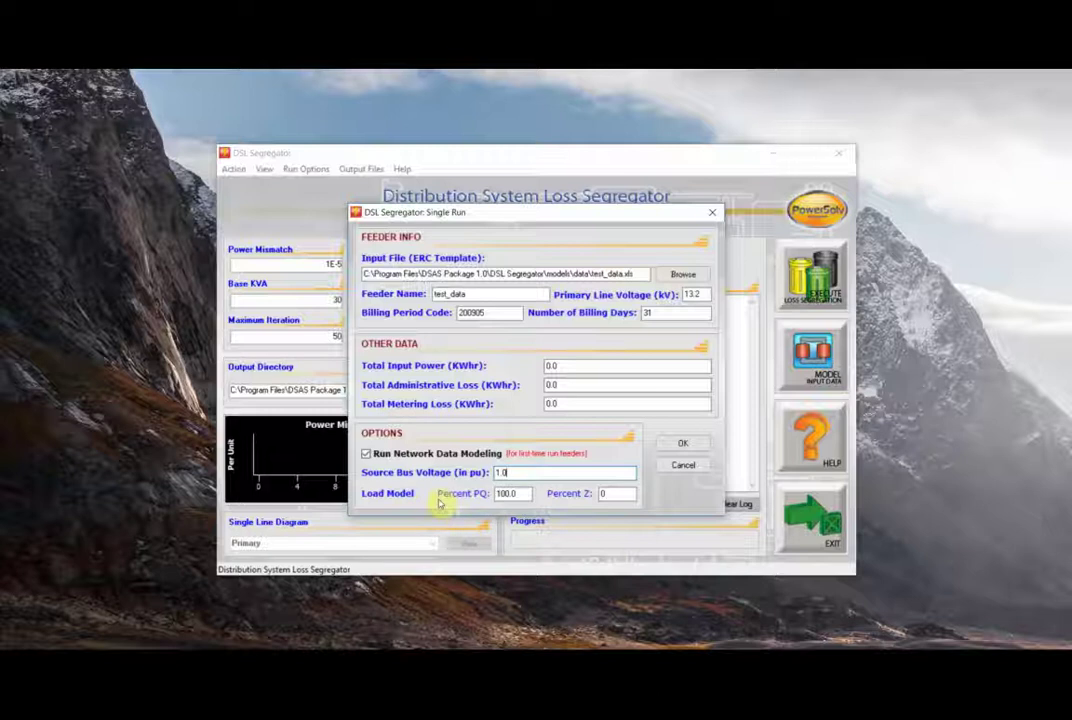
double_click(510, 493)
key(End)
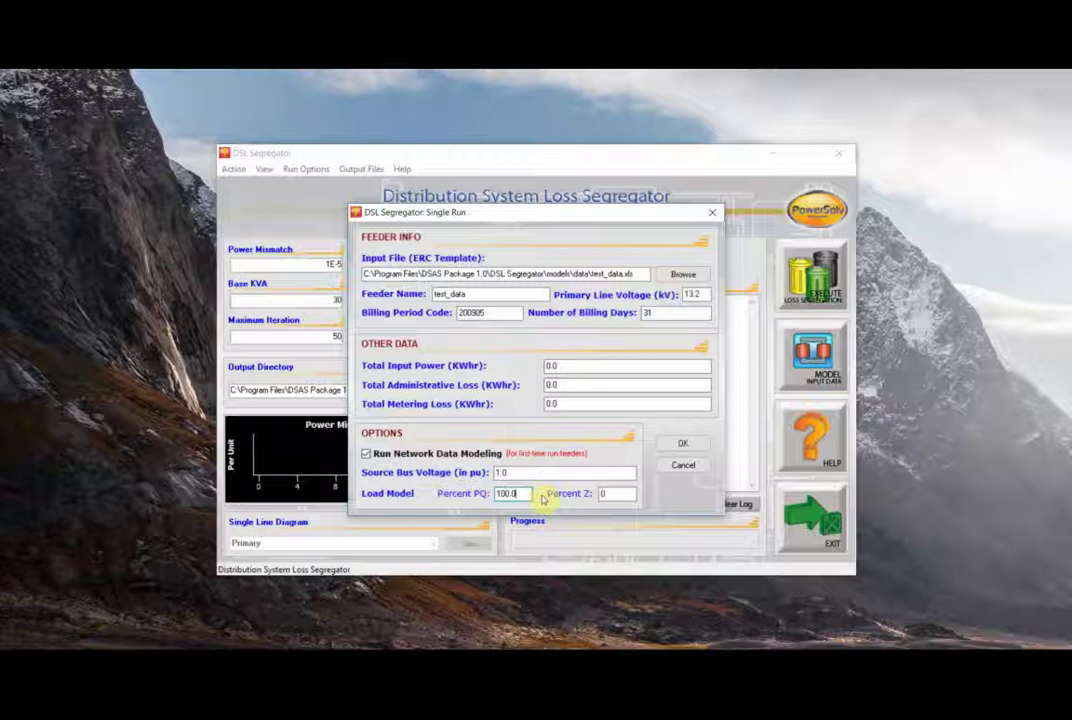
click(610, 494)
double_click(626, 497)
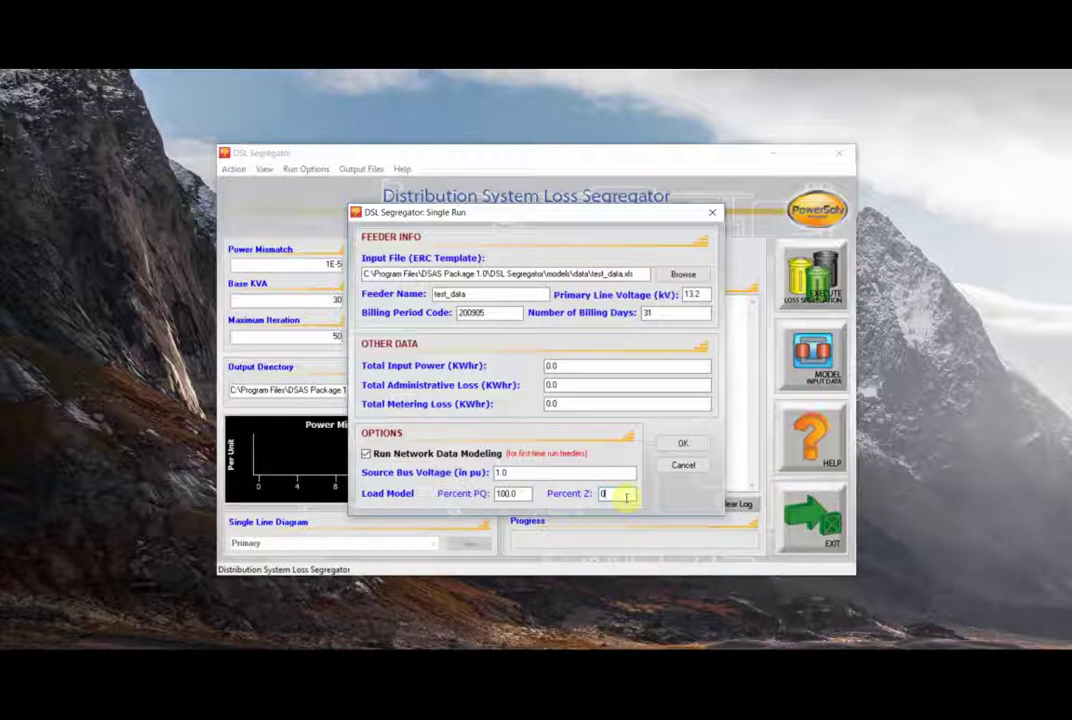
double_click(516, 494)
click(618, 494)
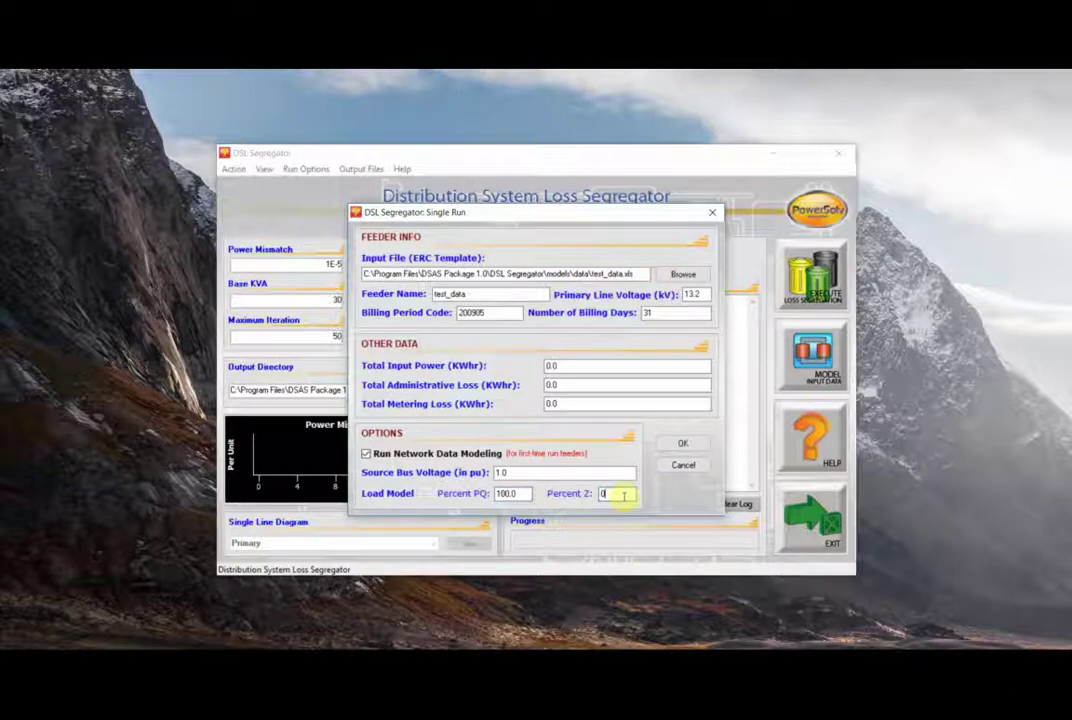
Step: Try load model splits of 0 percent PQ with 100 percent Z, and 20 percent PQ with 80 percent Z
click(515, 494)
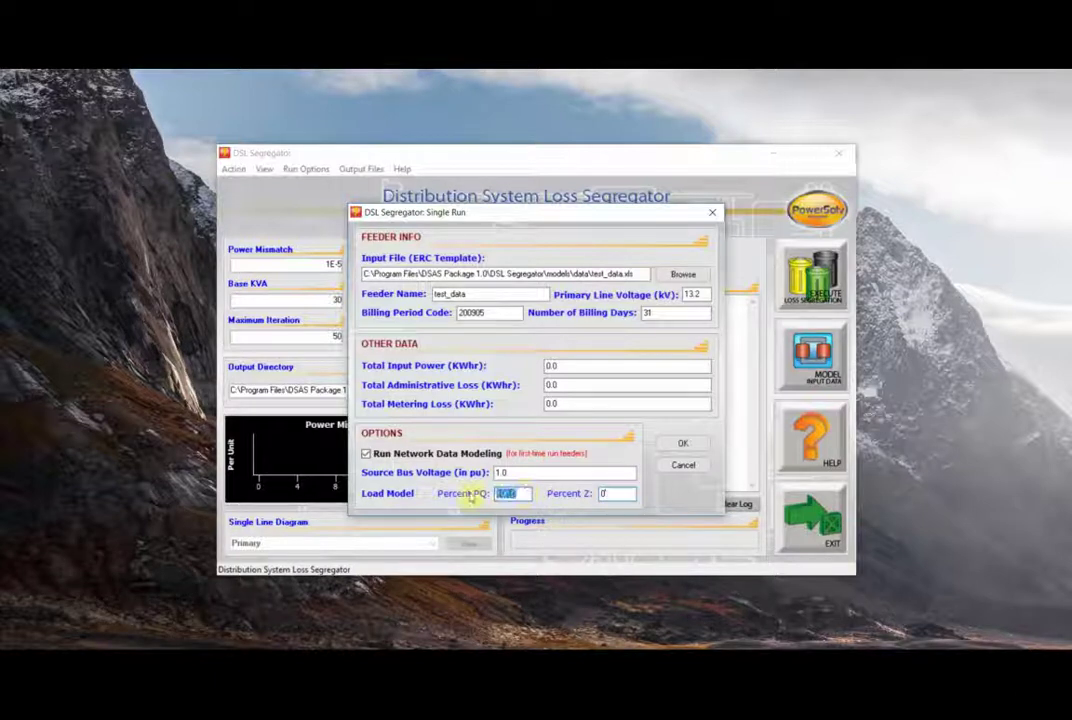
text(0)
click(632, 494)
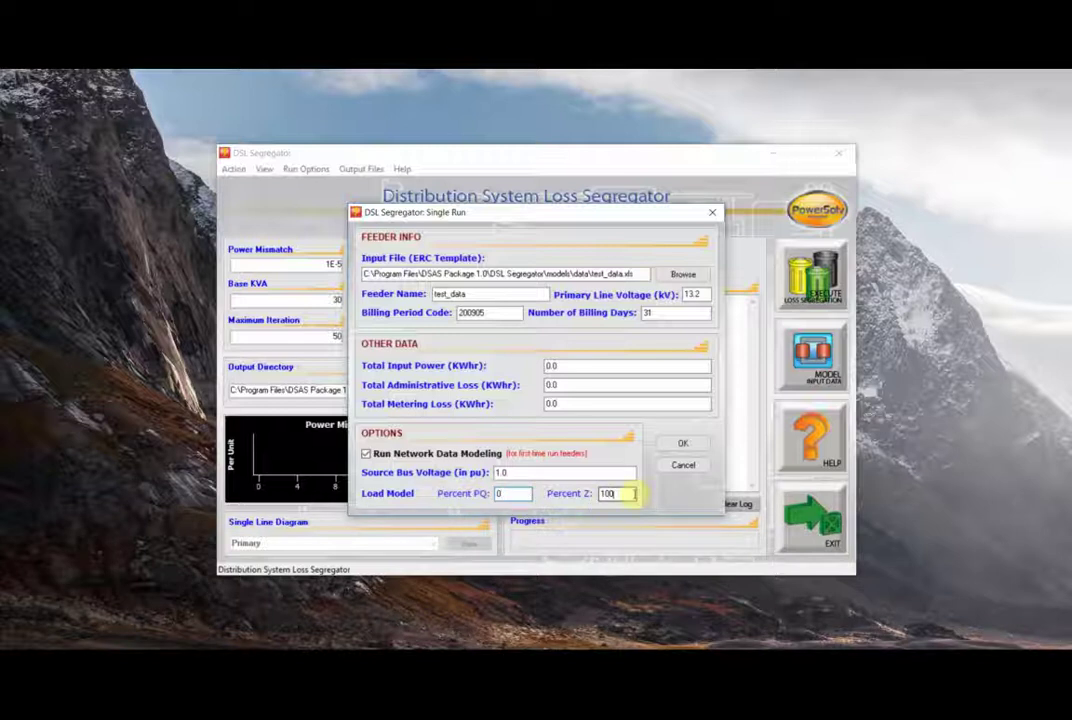
double_click(633, 494)
drag(630, 494, 600, 494)
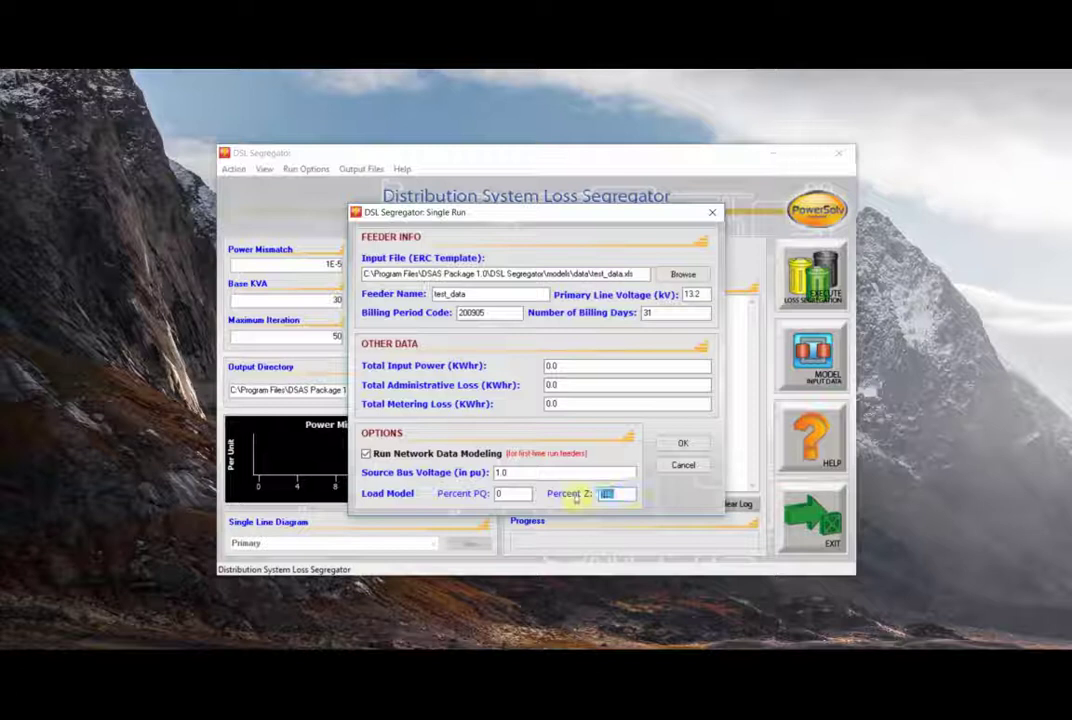
text(80)
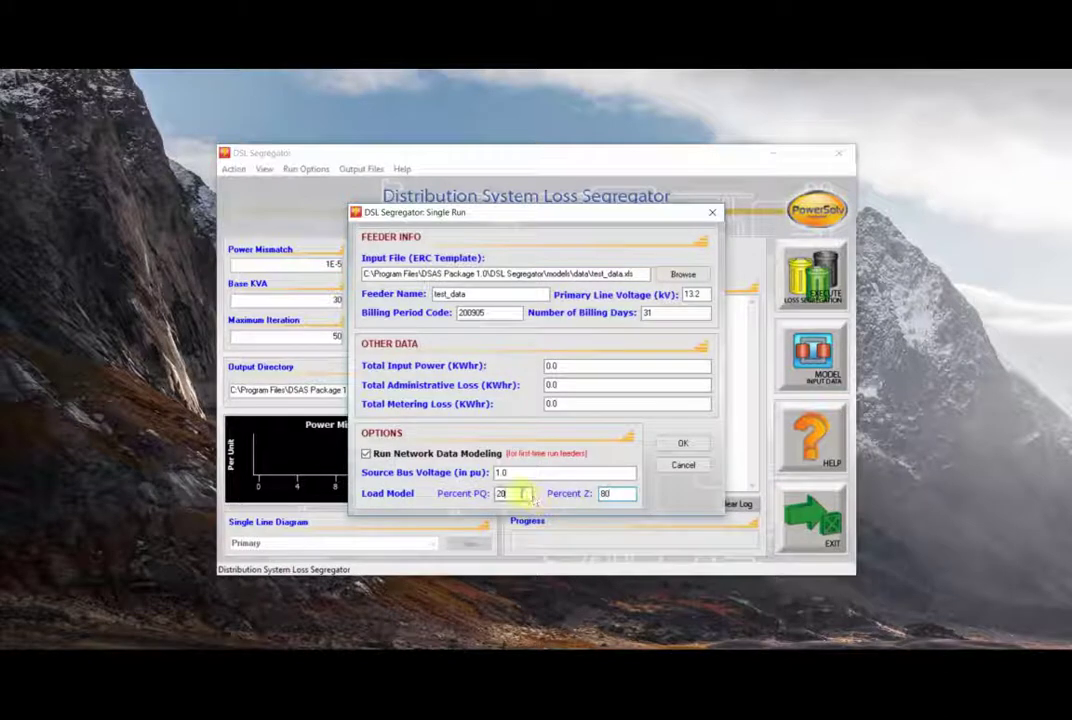
Step: Set the load model to 100 percent PQ and 0 percent Z, and run the single-run loss segregation to completion
double_click(522, 493)
text(100)
click(608, 493)
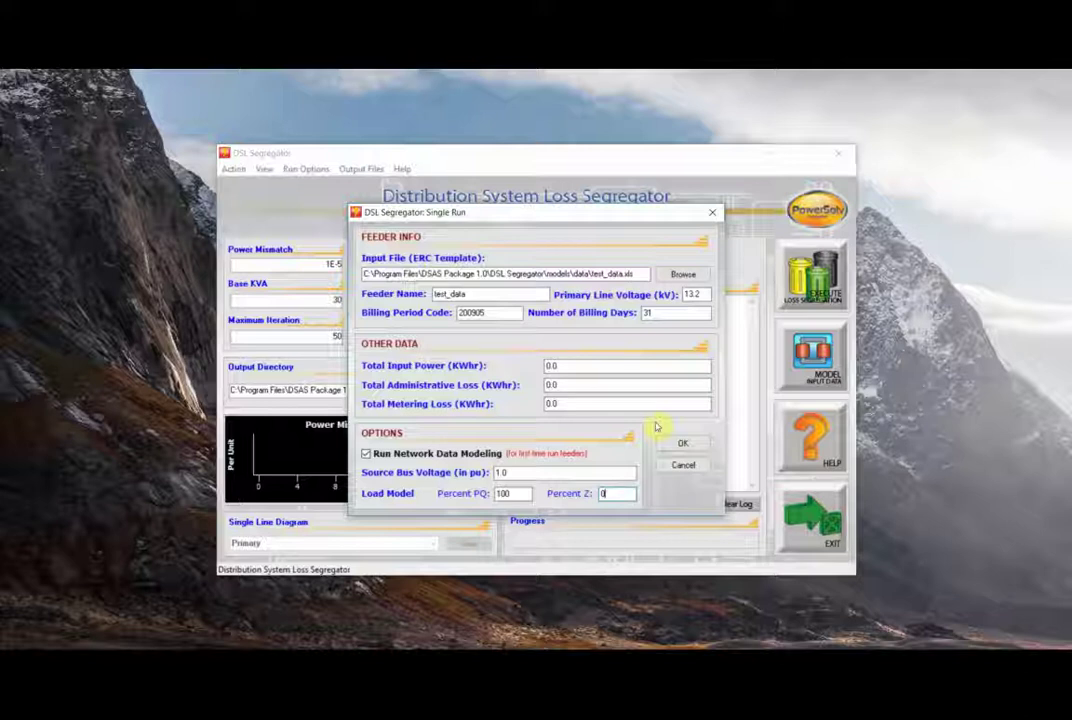
click(690, 445)
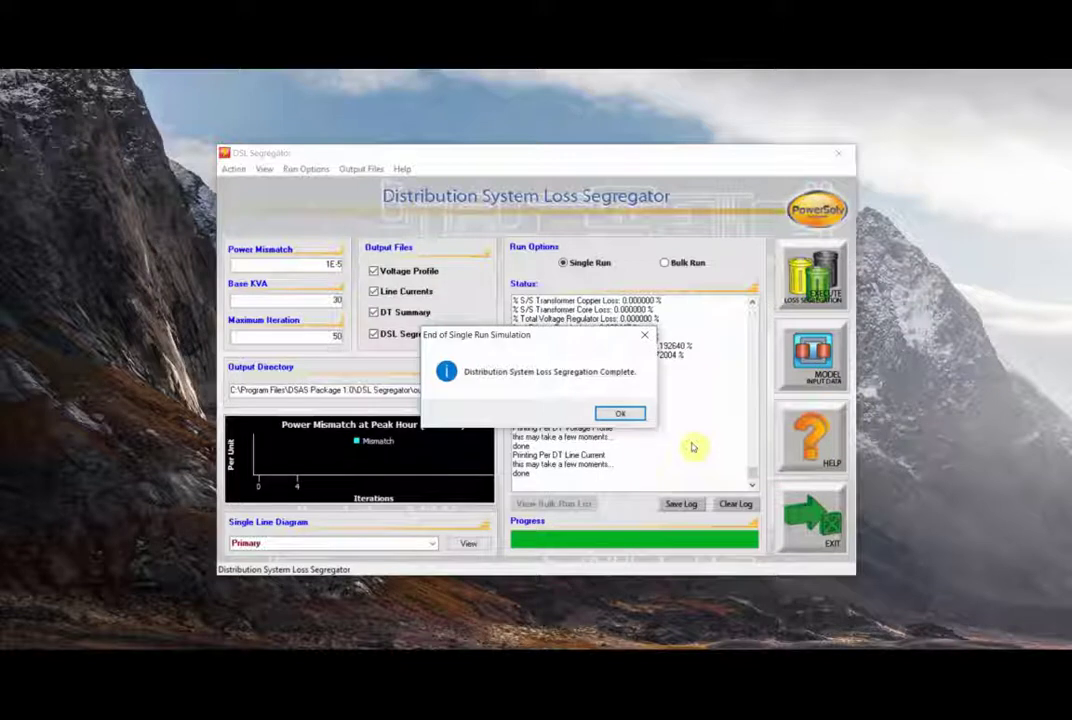
click(620, 414)
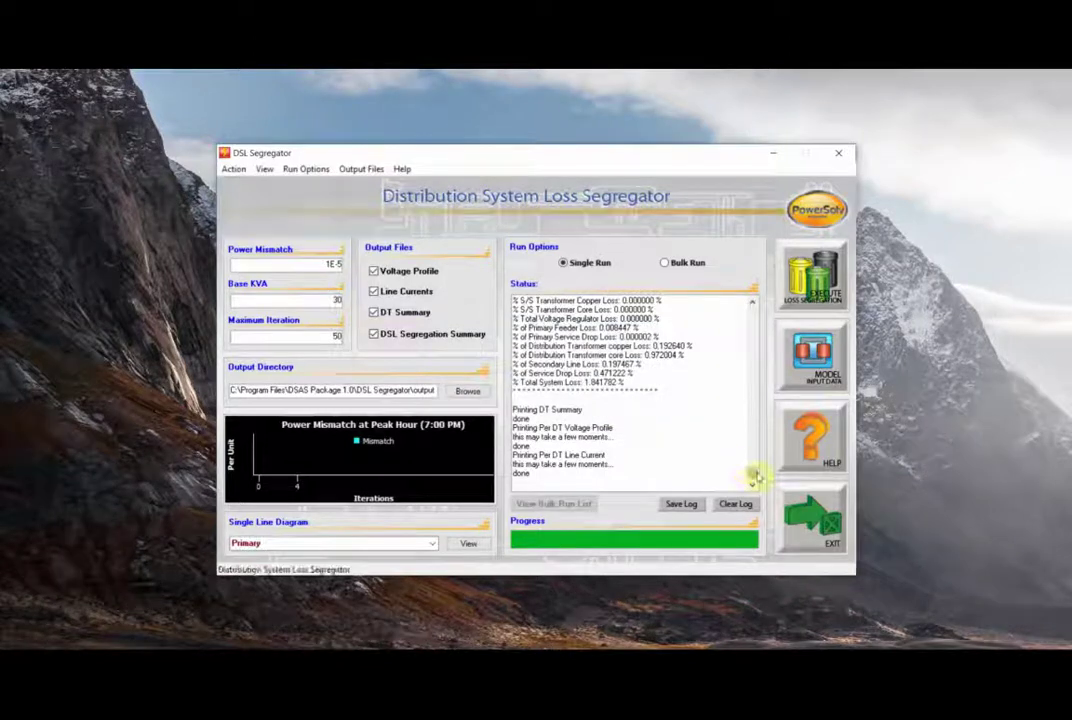
Step: Examine the start of the status log, from the reading and modeling messages to the Hour 1 loadflow simulation
drag(755, 480, 762, 312)
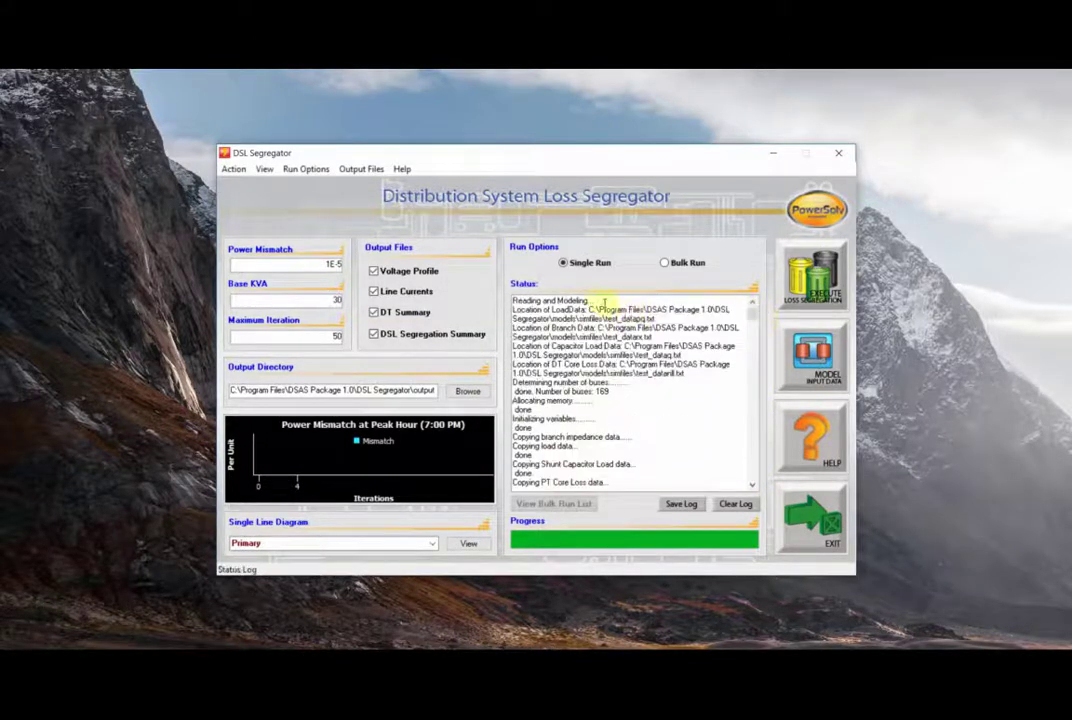
click(598, 301)
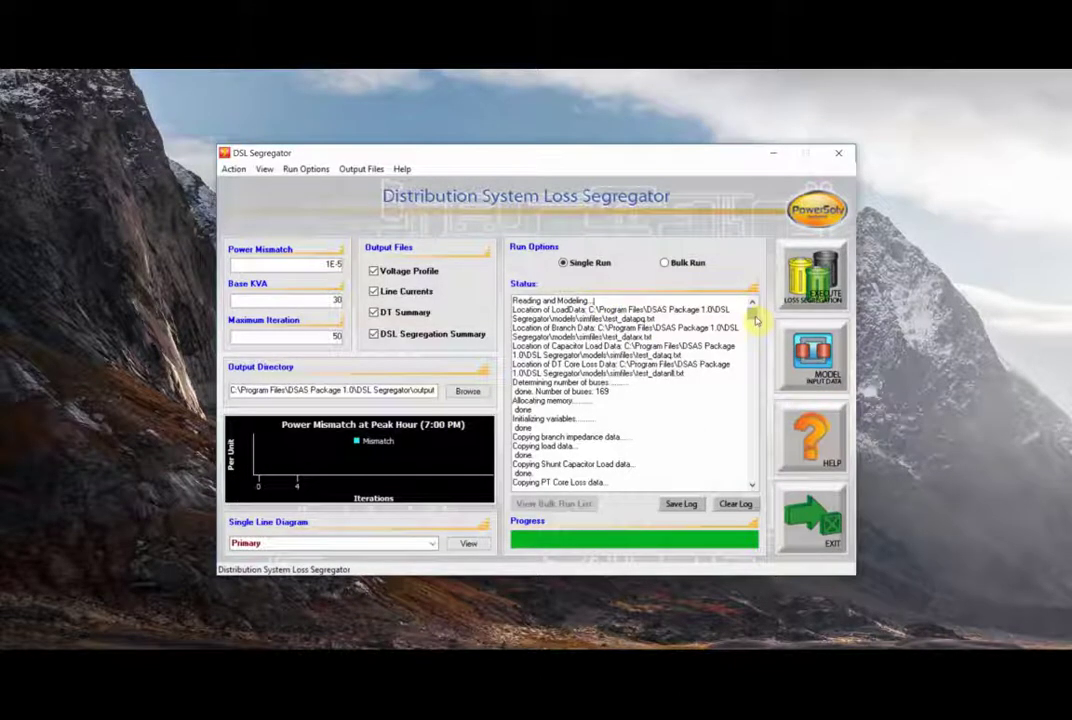
drag(757, 320, 757, 336)
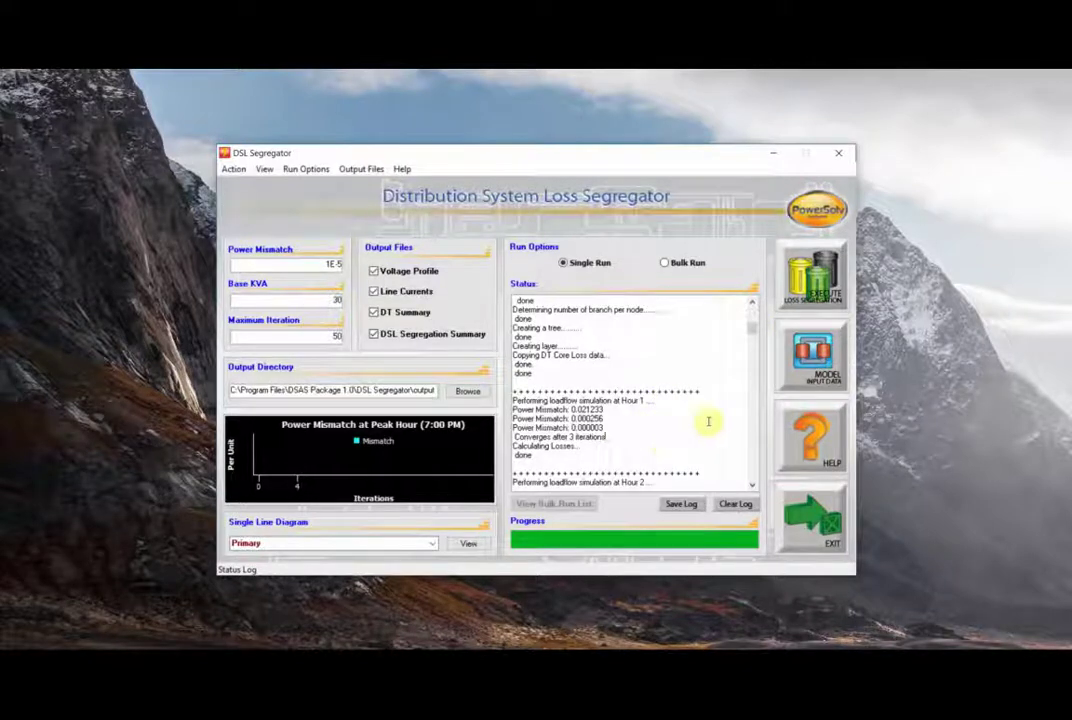
click(591, 449)
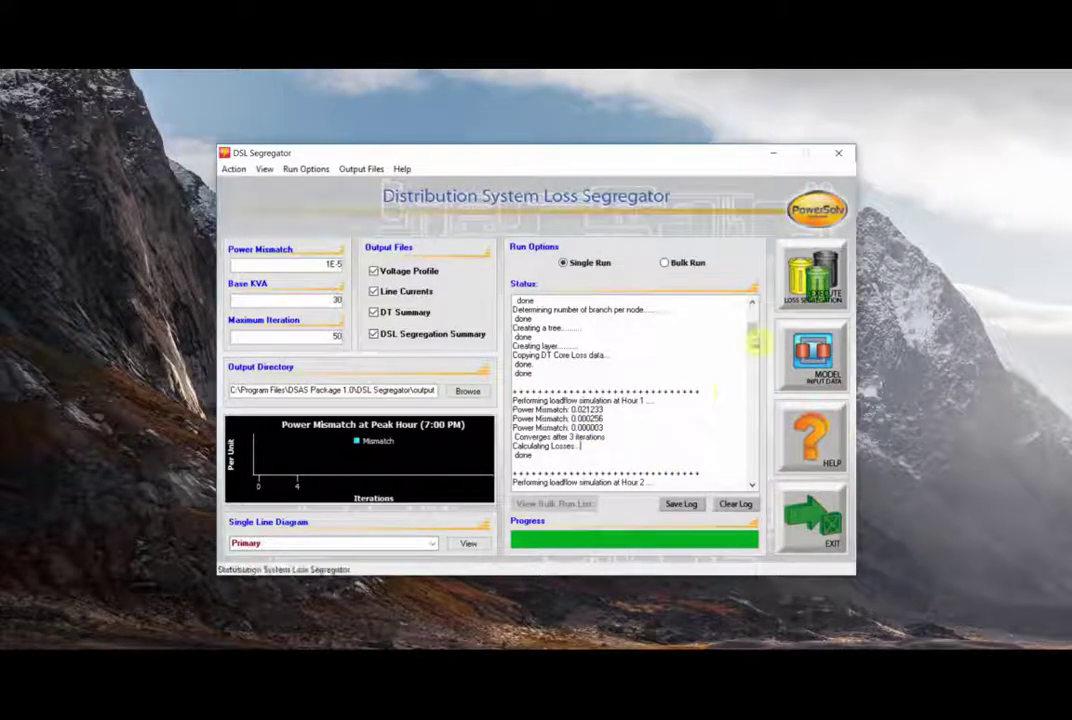
Step: Read through the hourly loadflow simulation entries in the status log from Hour 2 to Hour 24
click(751, 486)
click(752, 487)
click(751, 487)
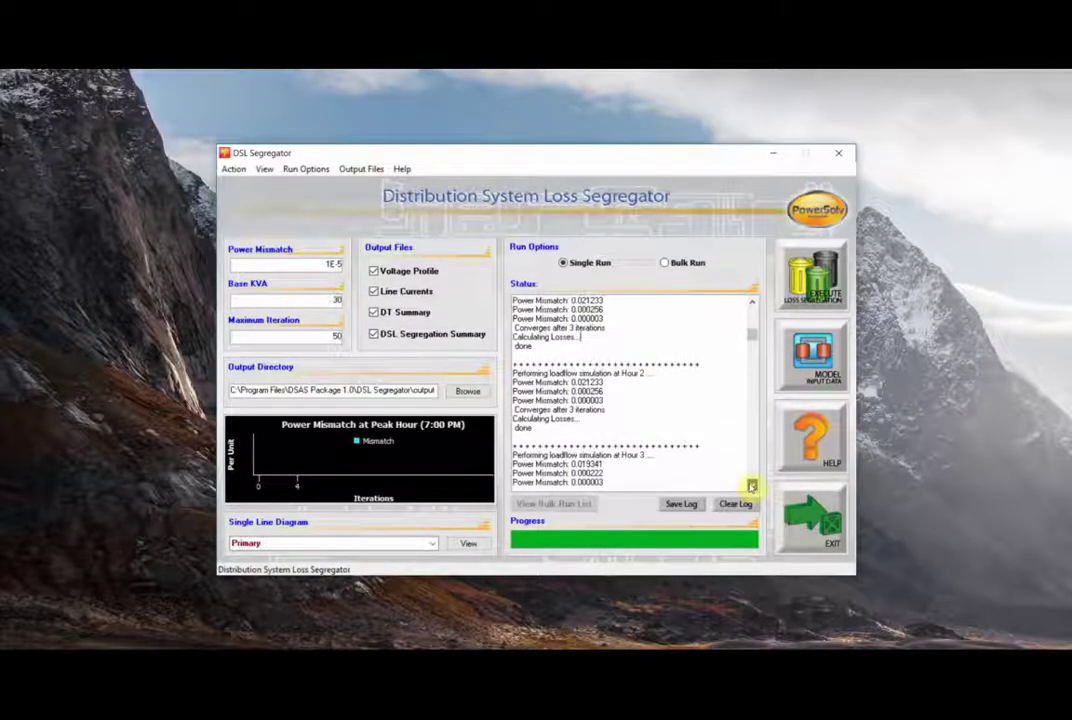
scroll(641, 337, down, 1)
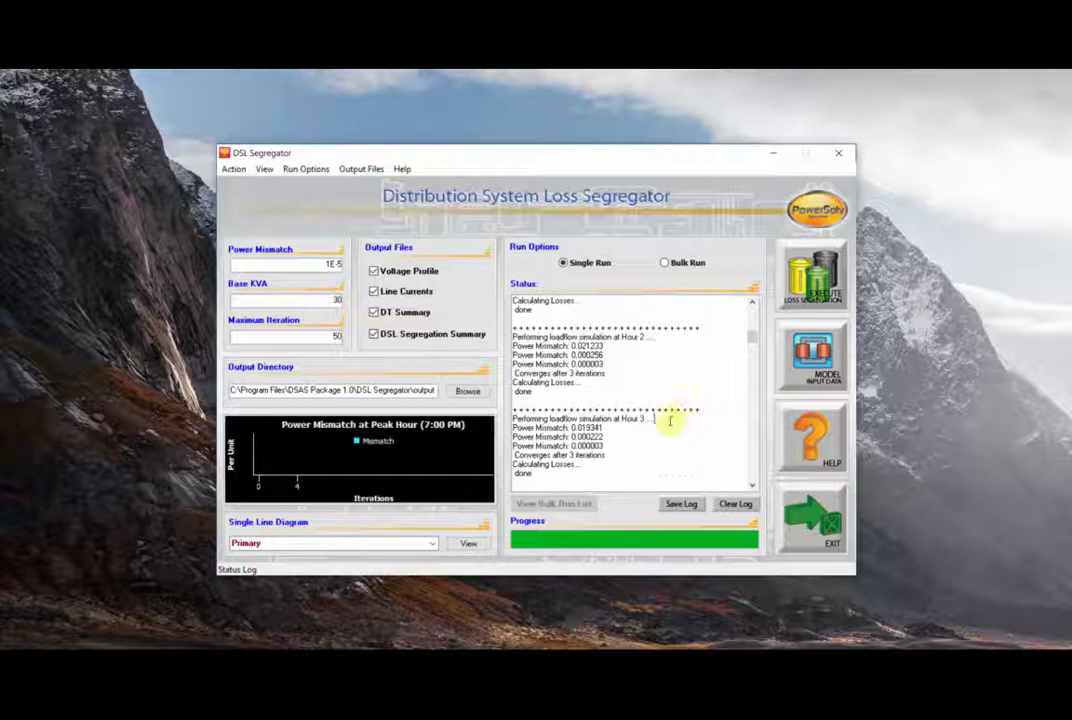
click(752, 486)
click(752, 487)
click(752, 487)
click(752, 487)
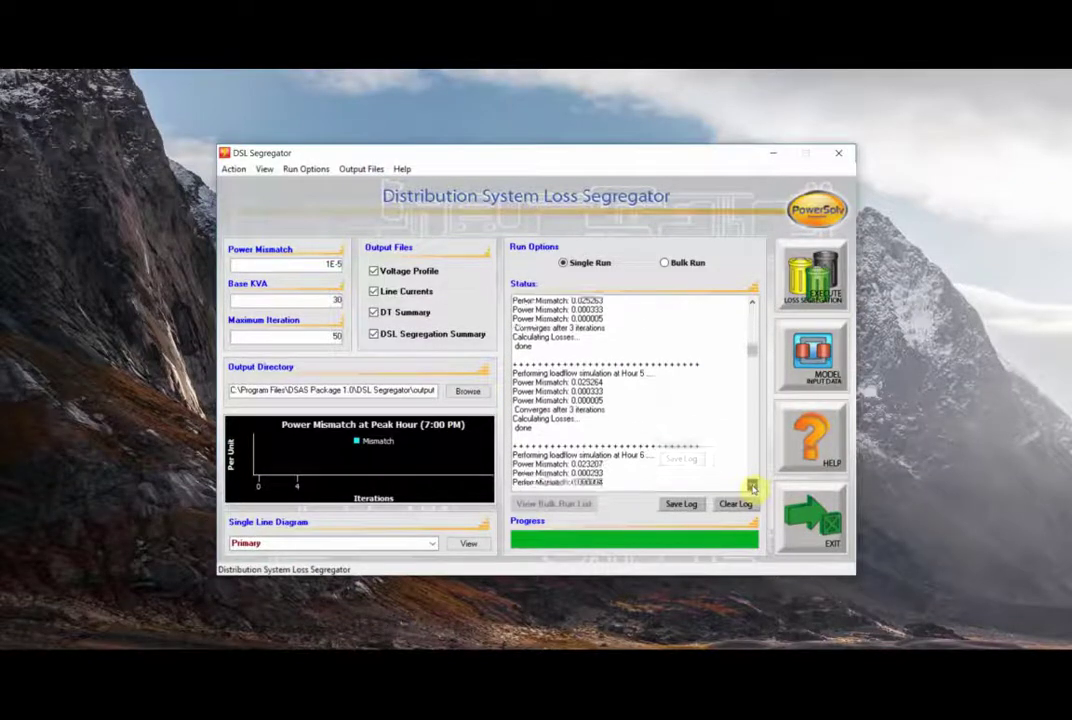
click(752, 487)
click(752, 487)
click(752, 487)
click(752, 487)
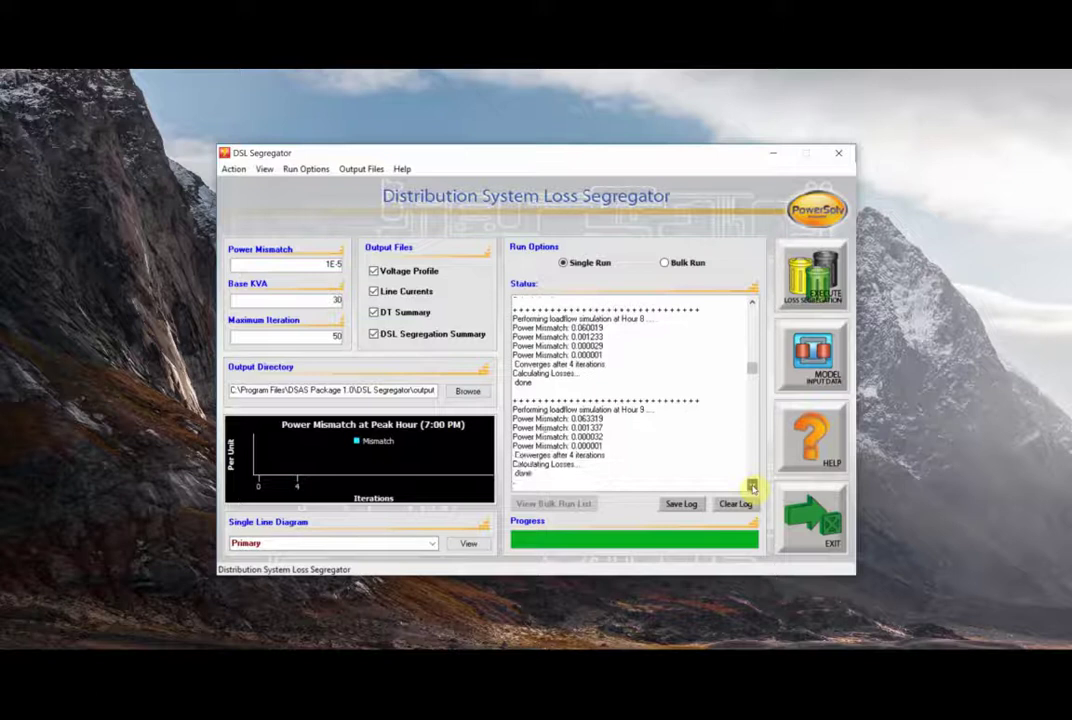
click(752, 487)
click(752, 487)
click(752, 487)
click(752, 487)
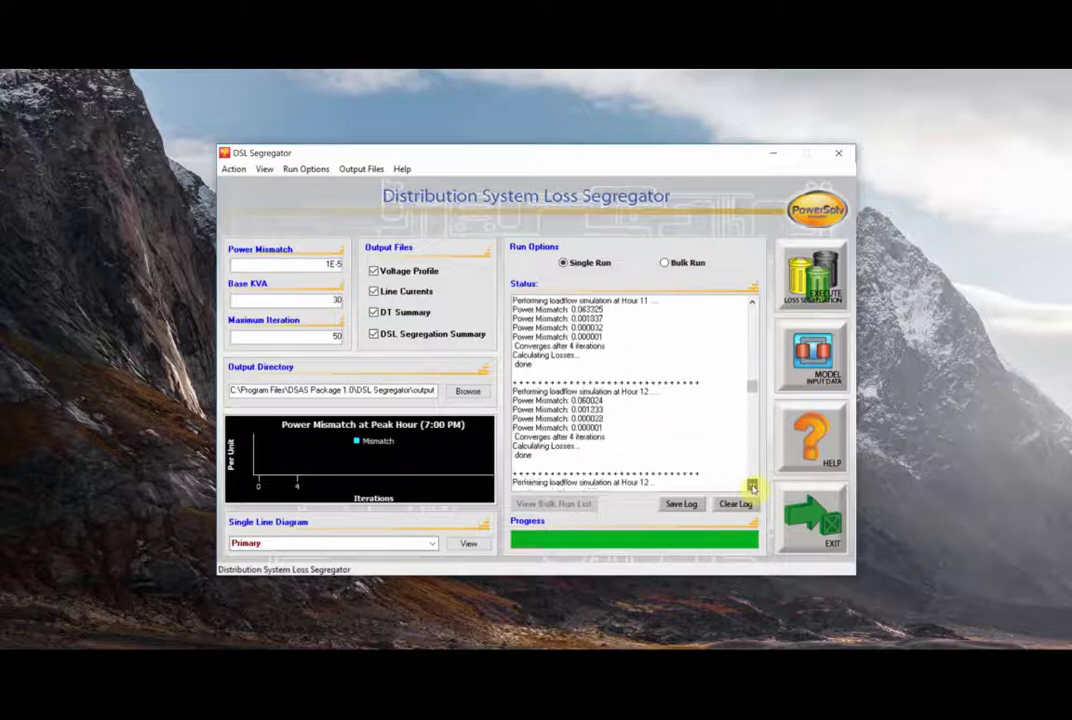
click(752, 487)
click(752, 487)
click(752, 487)
click(752, 487)
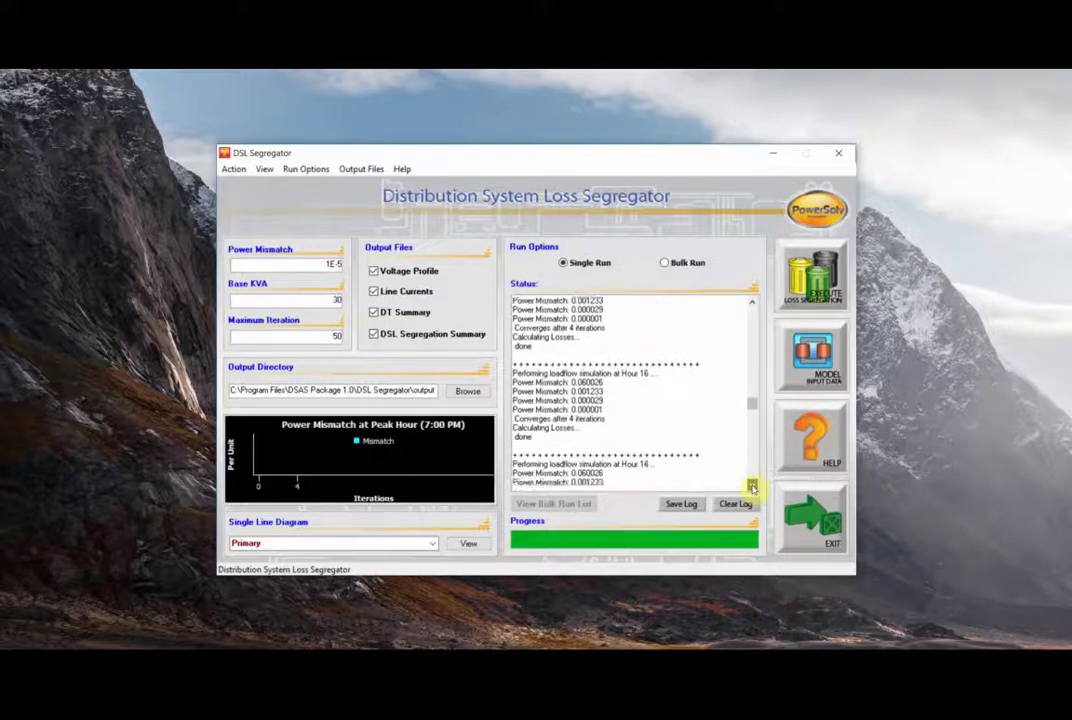
click(752, 487)
click(752, 487)
click(752, 487)
click(752, 487)
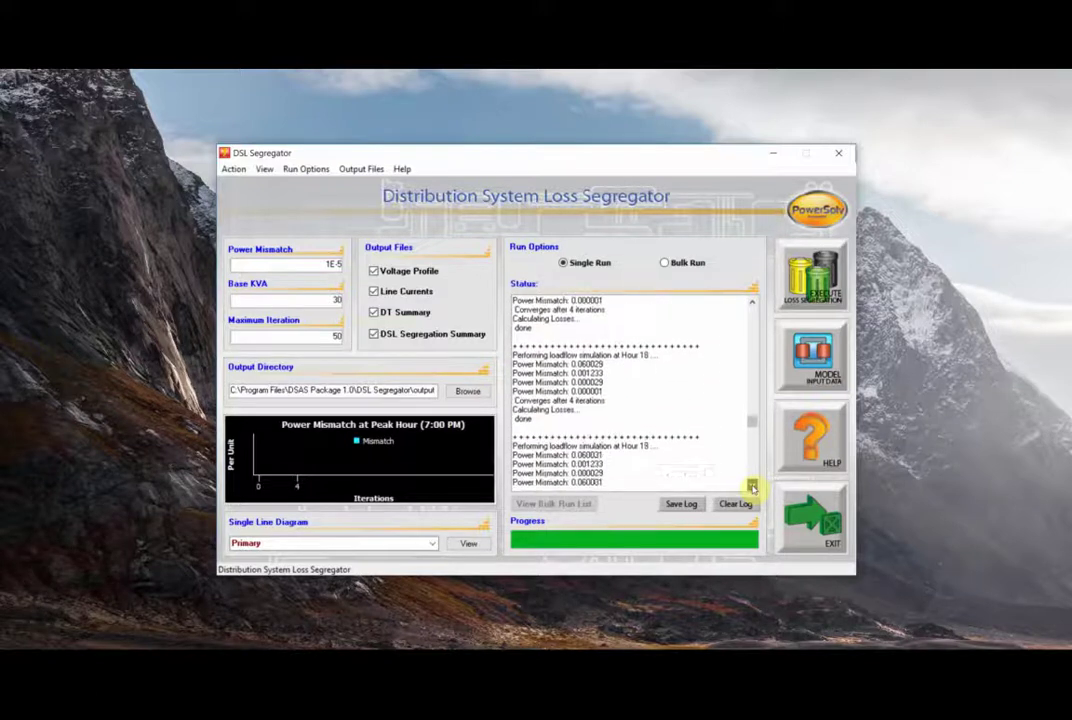
click(752, 487)
click(752, 487)
click(752, 487)
click(752, 487)
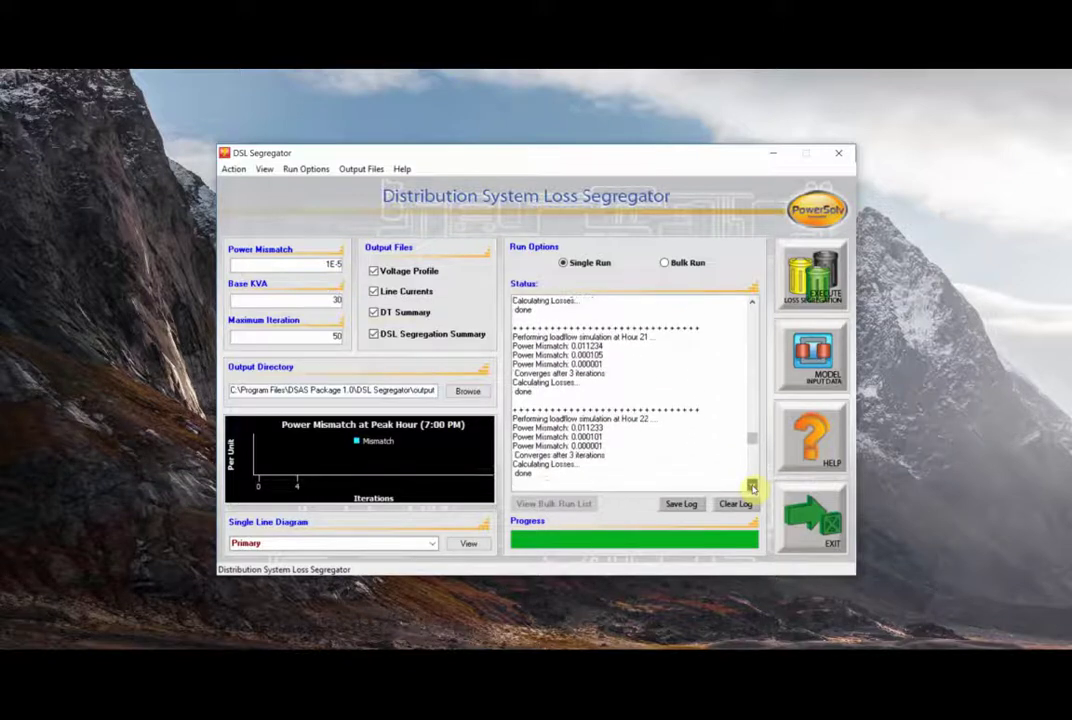
click(752, 487)
click(752, 487)
click(752, 487)
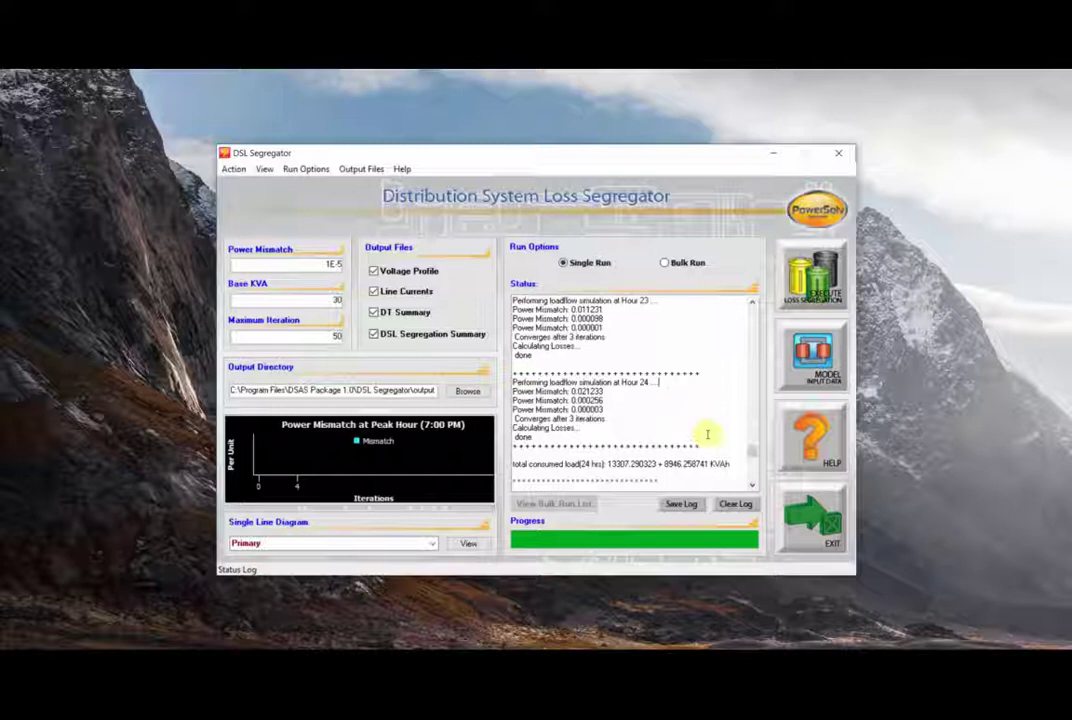
Step: Examine the 24-hour simulation summary in the status log and highlight the loss lines starting from Subtransmission Line Loss
click(752, 486)
click(752, 486)
click(752, 486)
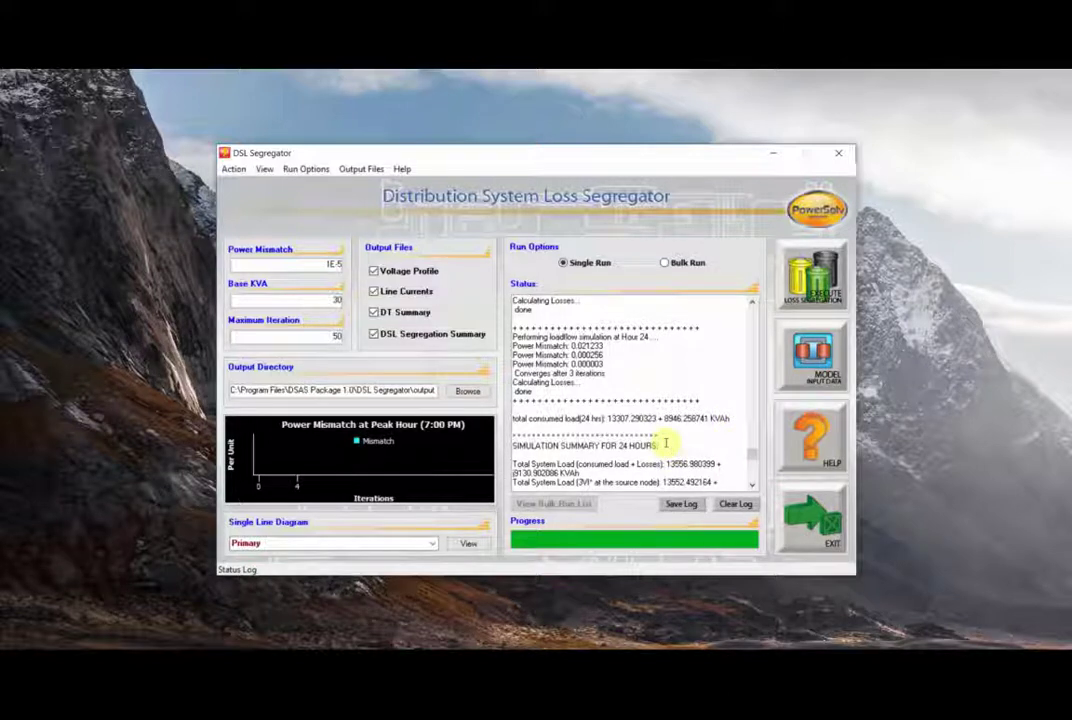
click(752, 486)
click(752, 486)
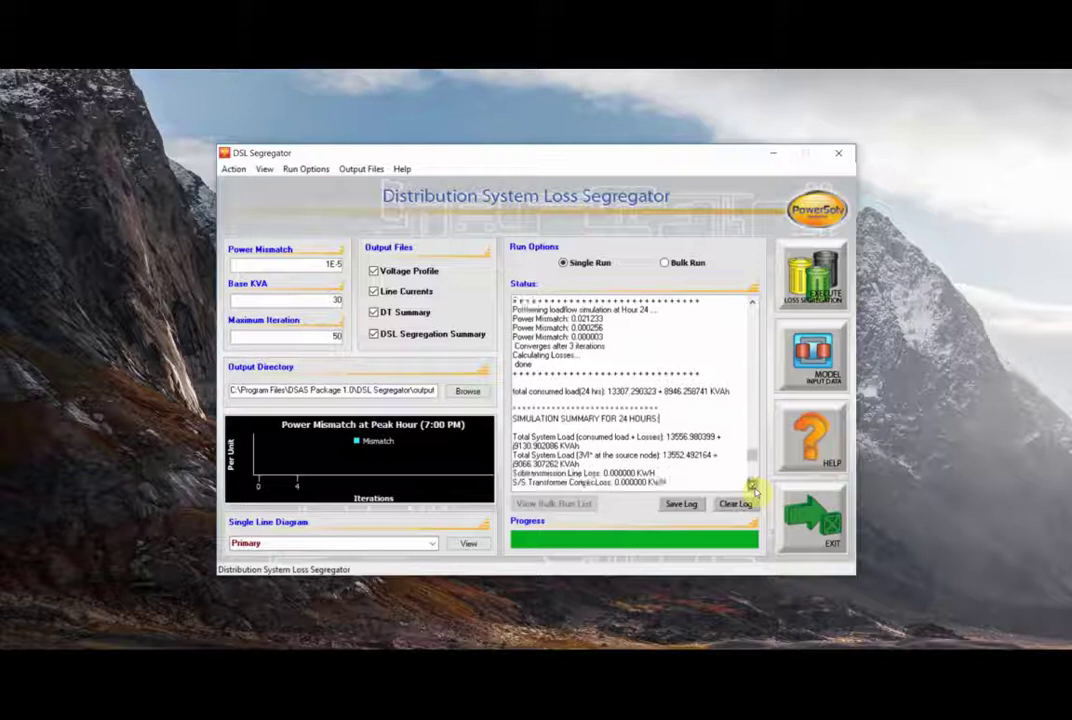
click(752, 486)
click(752, 486)
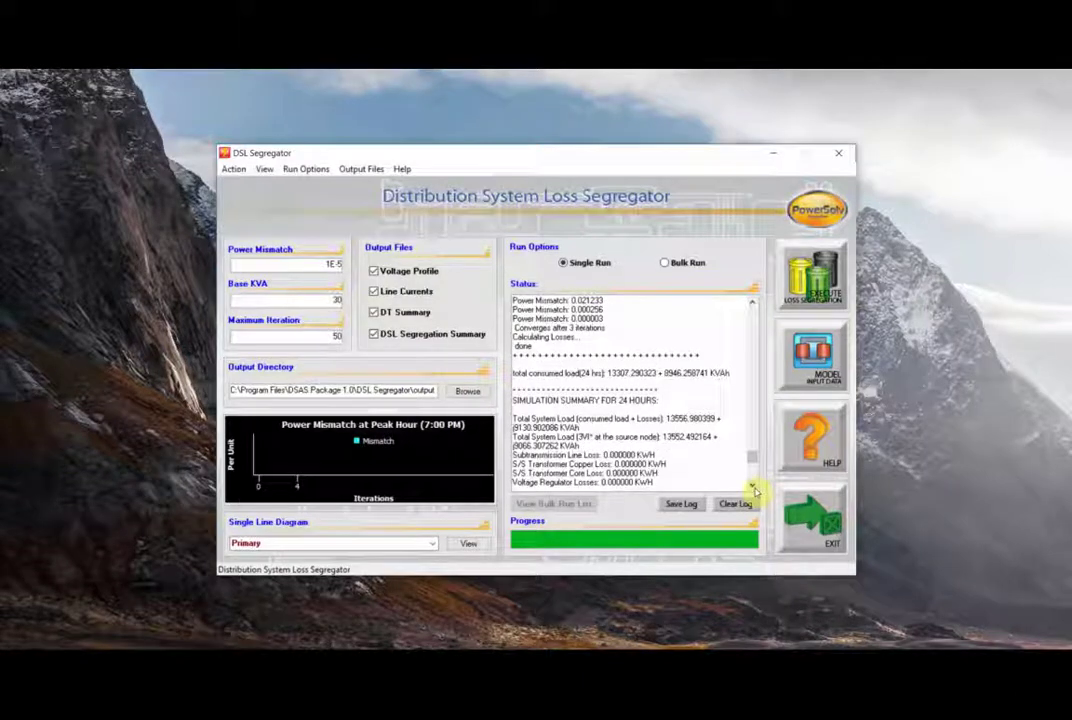
click(752, 486)
click(752, 486)
click(752, 486)
click(752, 486)
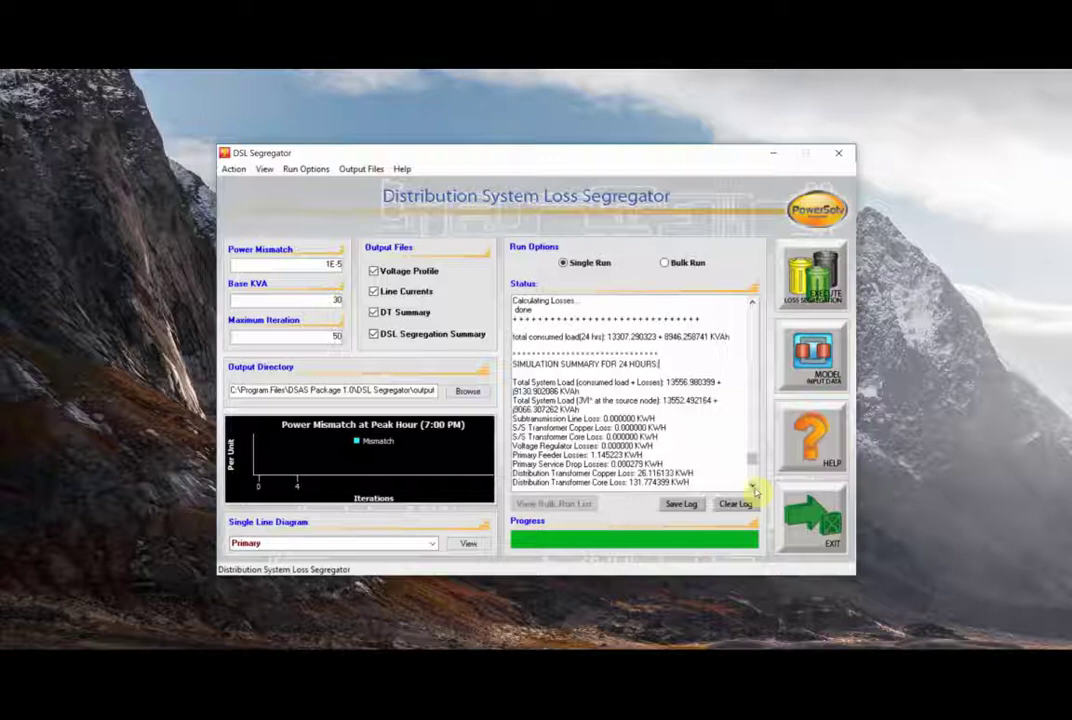
drag(515, 418, 699, 455)
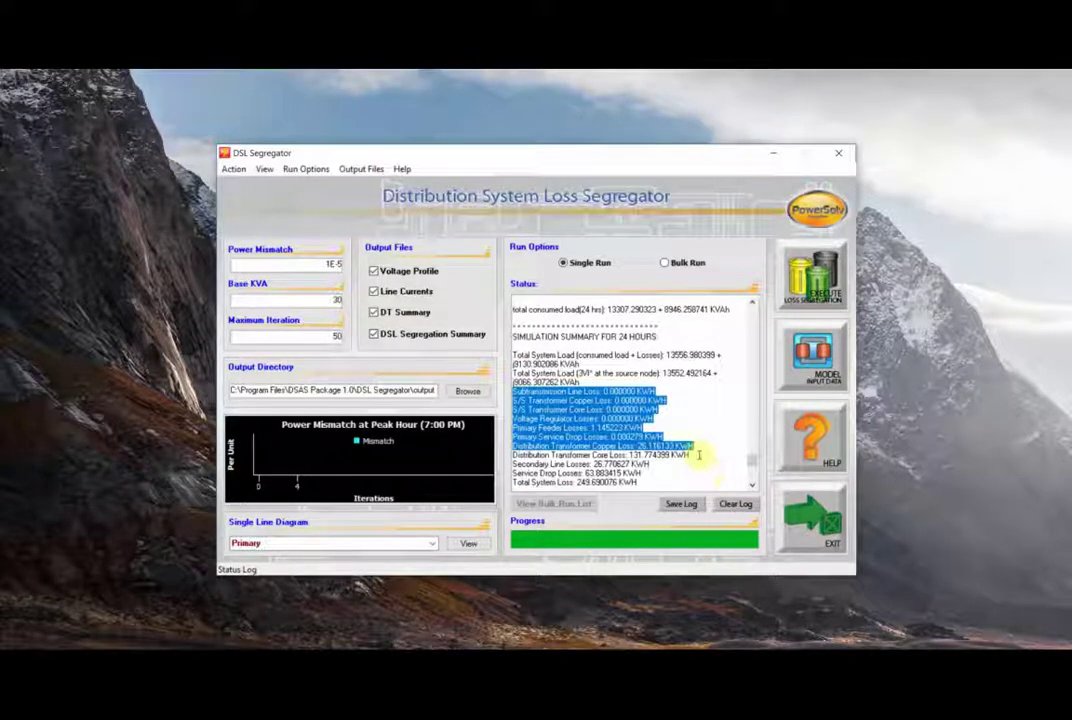
Step: Examine the percentage loss lines of the 24-hour summary in the status log and highlight the % Total System Loss line
click(549, 446)
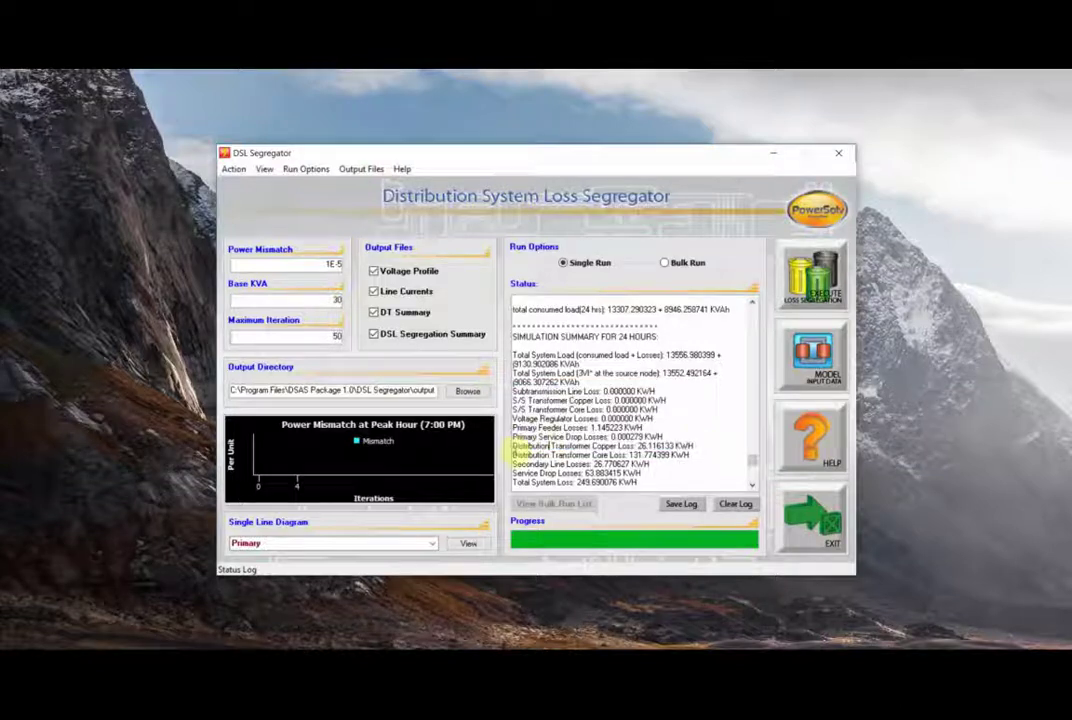
scroll(514, 446, down, 1)
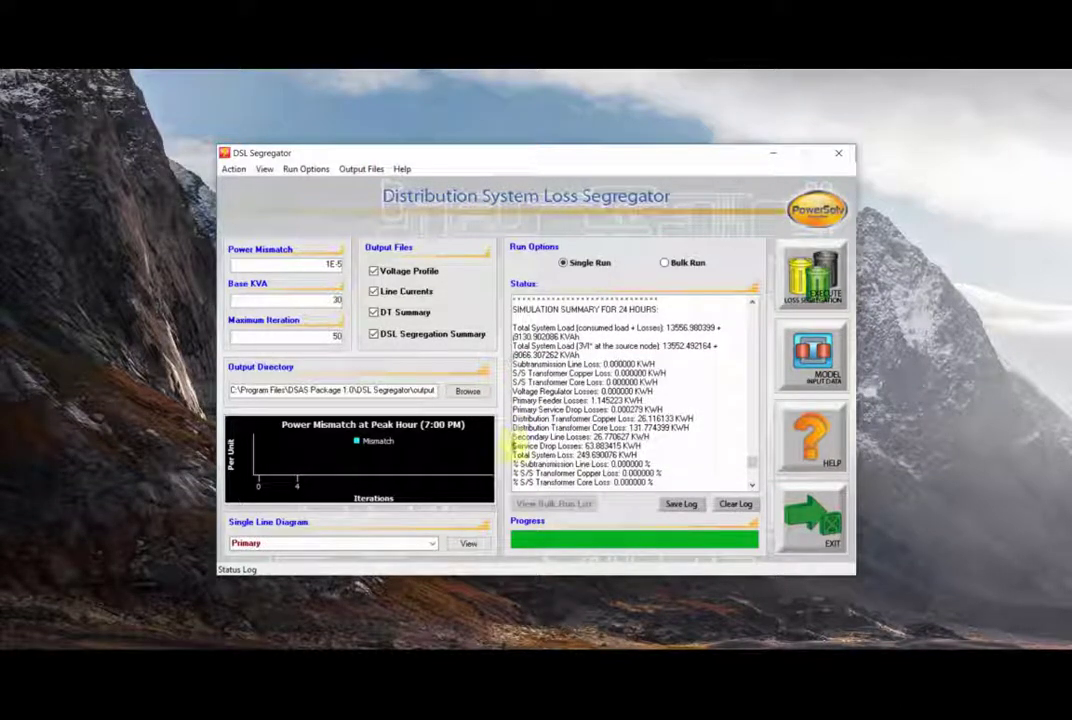
scroll(515, 452, down, 1)
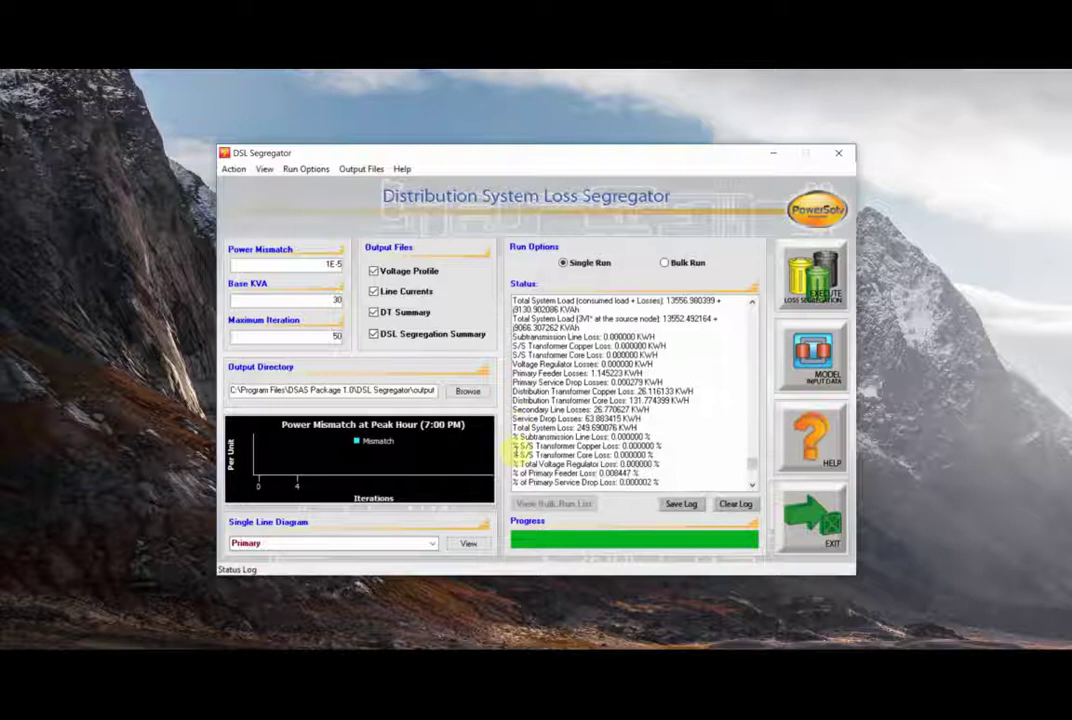
drag(516, 437, 644, 376)
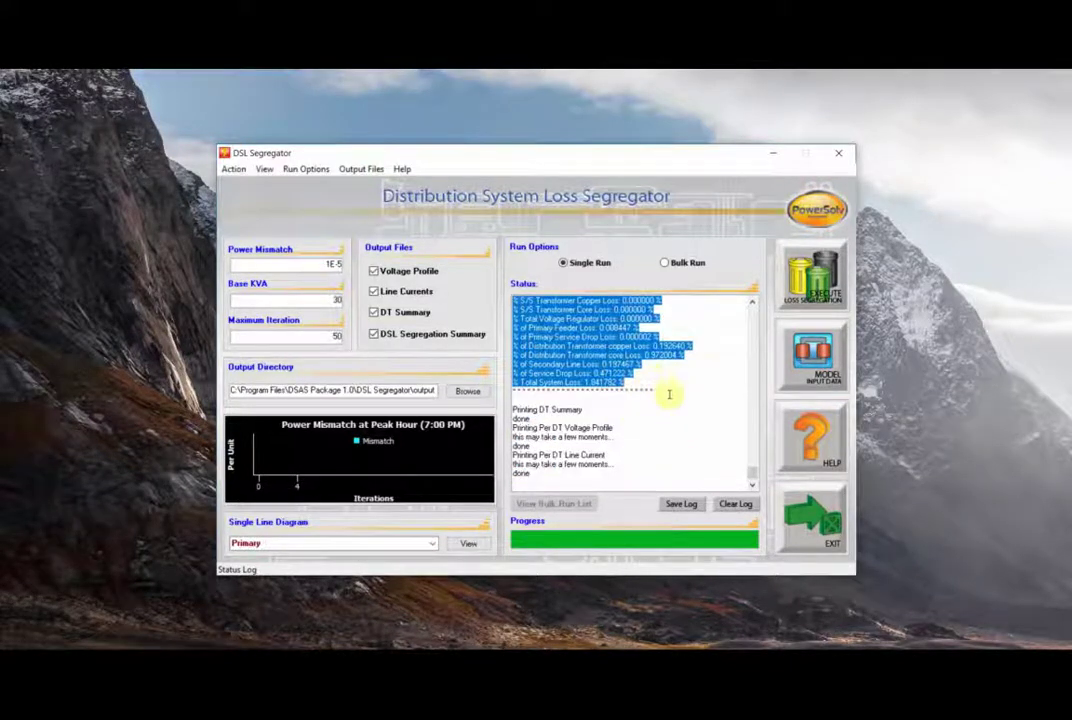
scroll(700, 415, up, 2)
click(713, 424)
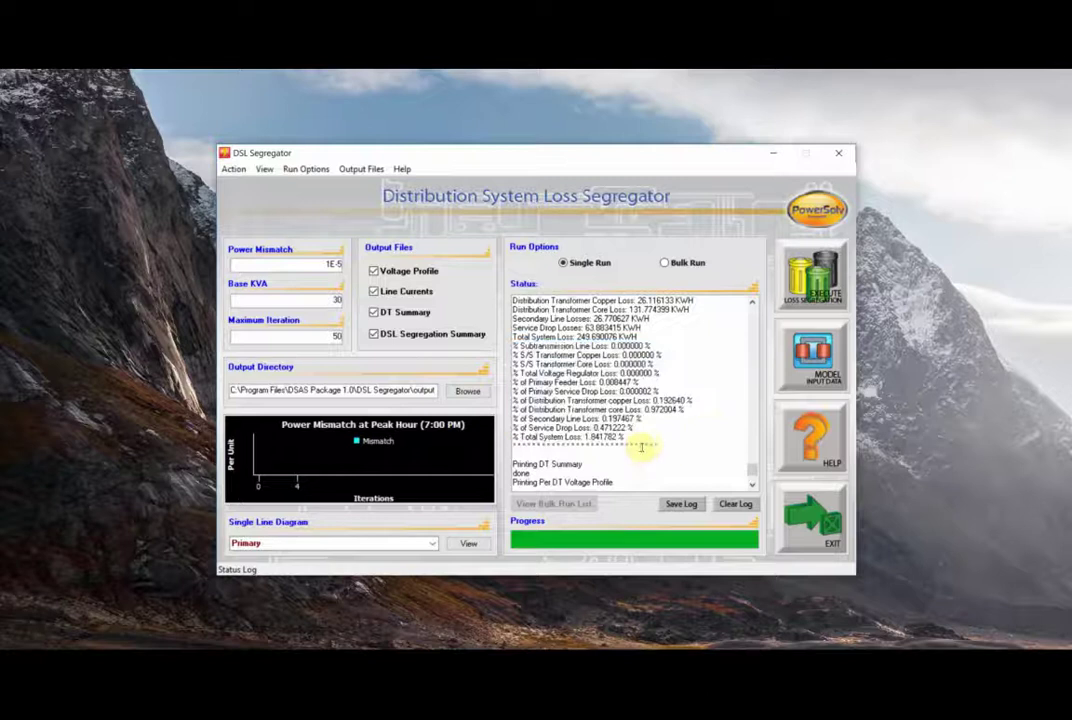
drag(625, 440, 508, 438)
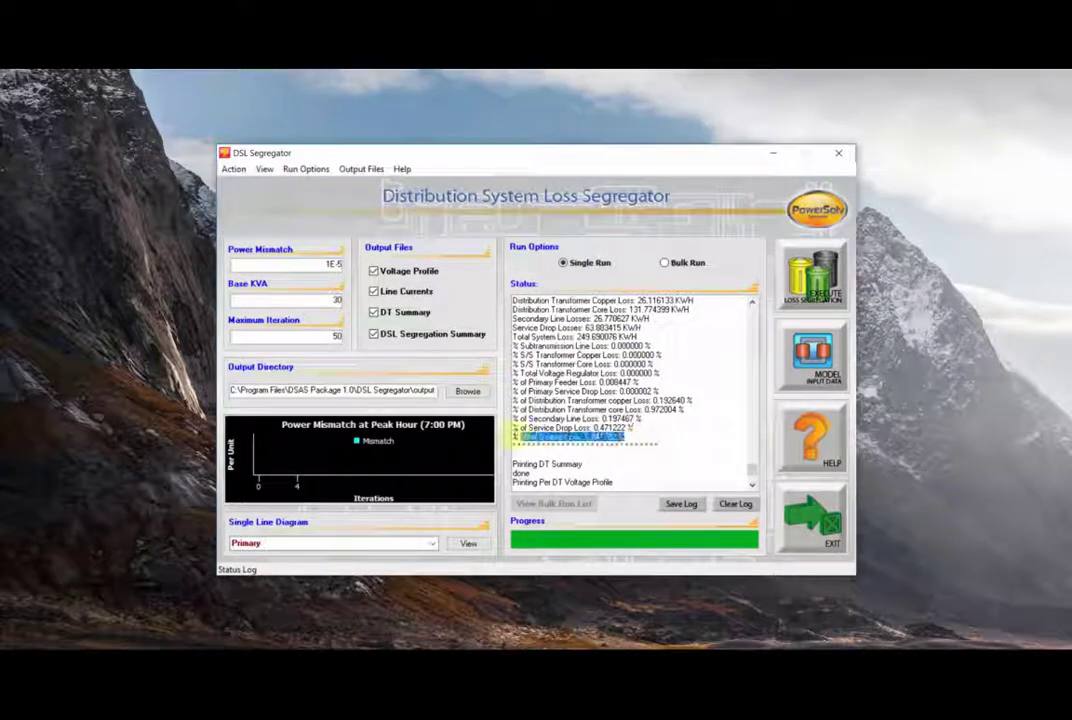
Step: Read the closing status log entries on printing the DT Summary, Per DT Voltage Profile and Per DT Line Current
click(659, 449)
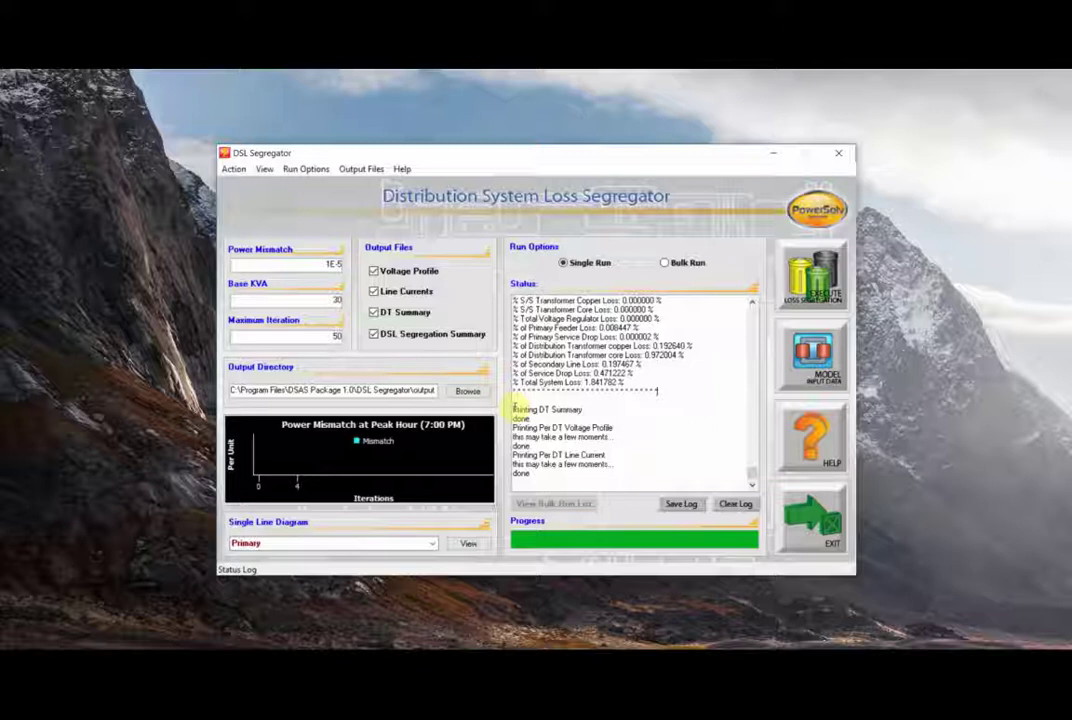
click(595, 410)
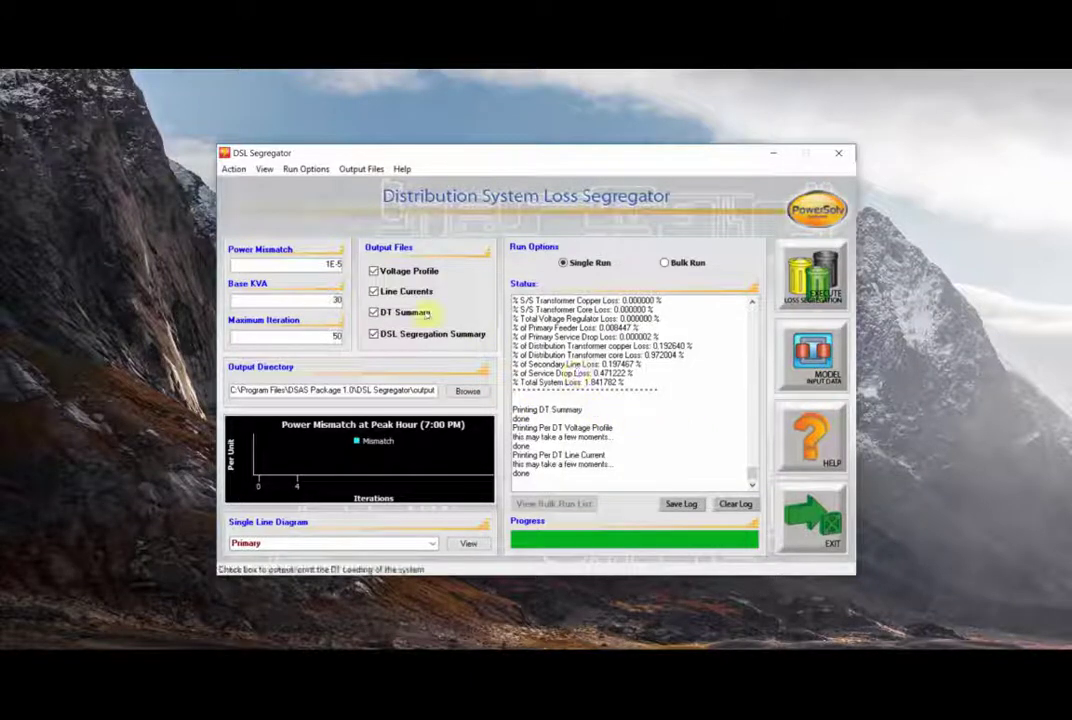
click(615, 429)
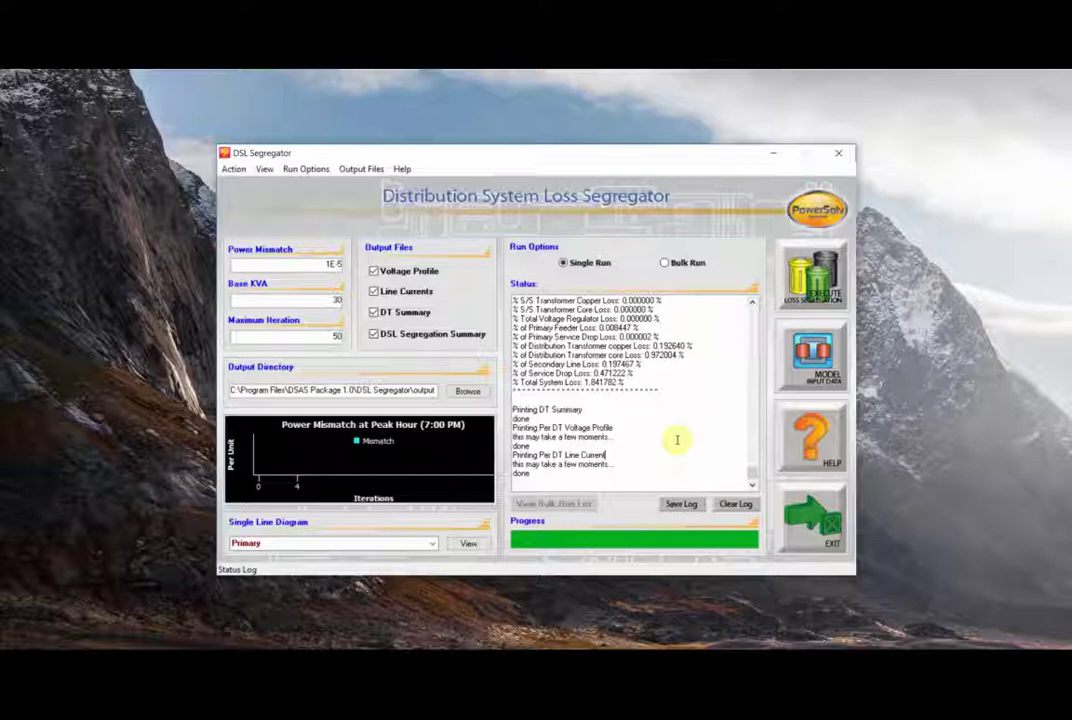
Step: Exit DSL Segregator and confirm the exit to return to the DSAS Package 1 window
click(788, 530)
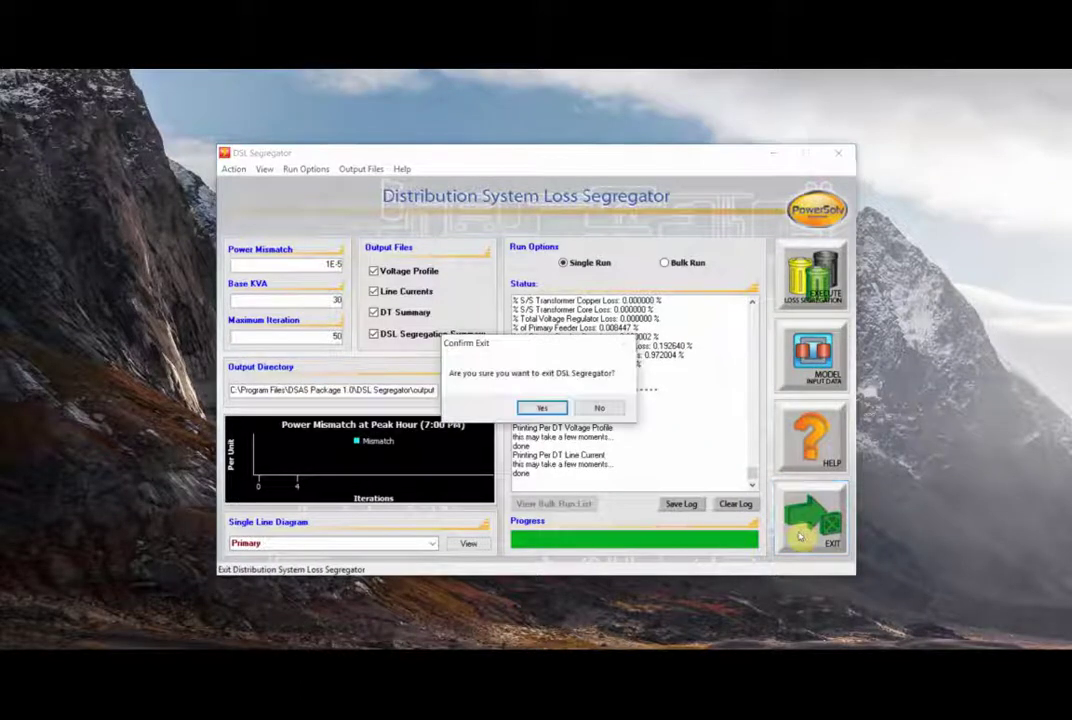
click(546, 409)
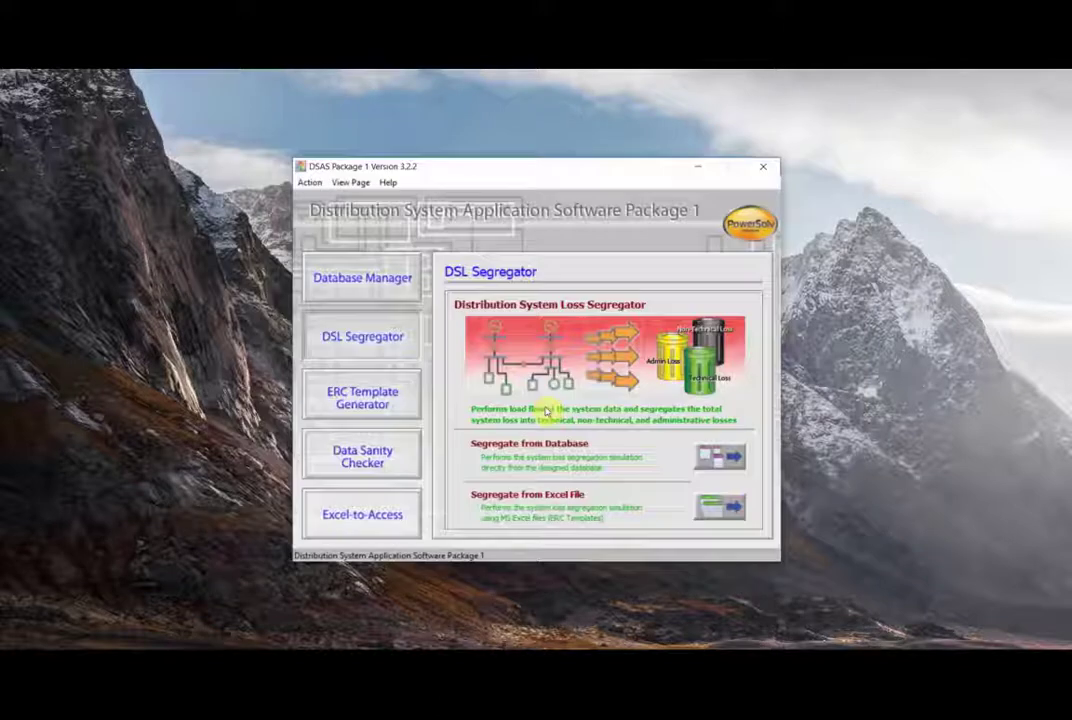